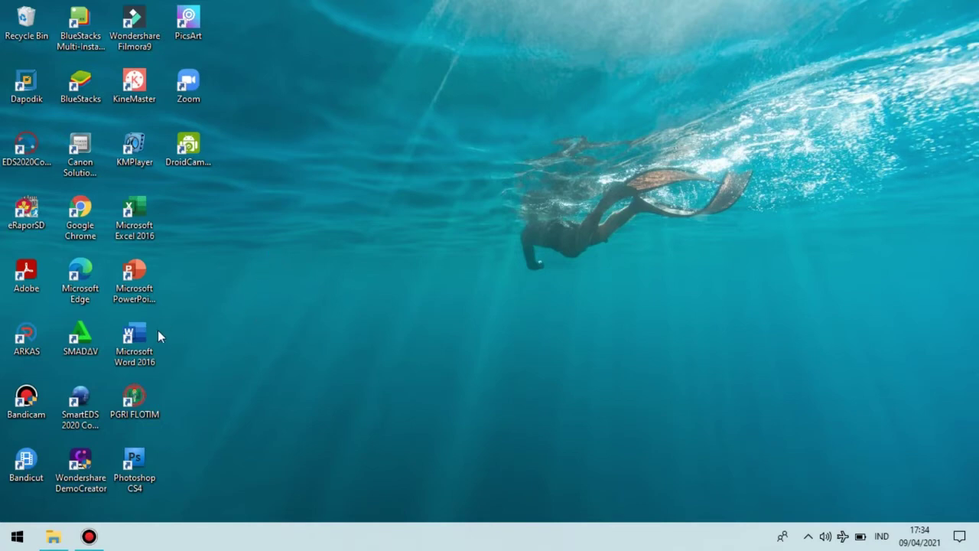
Launch Word 2016, start a blank document and discard the recovered files.
double_click(140, 336)
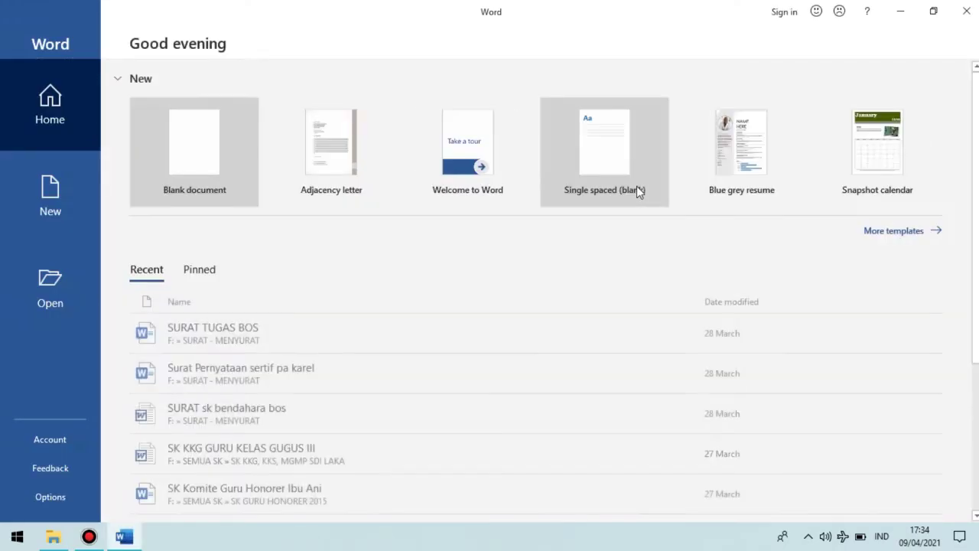
click(167, 132)
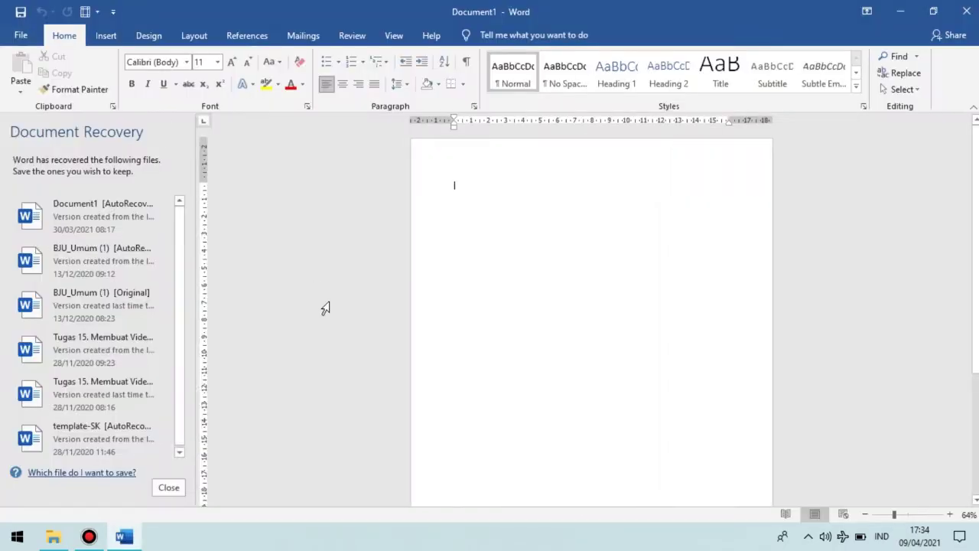
click(165, 490)
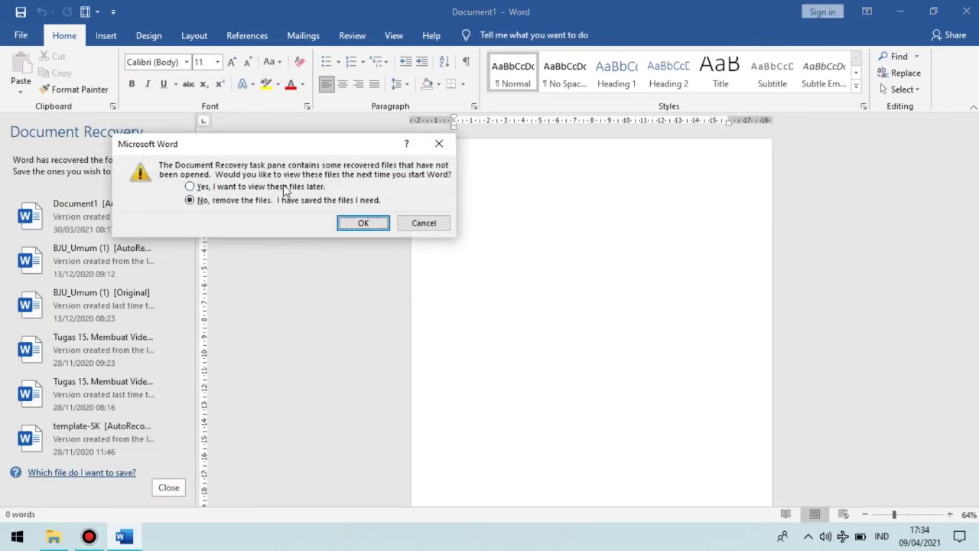
click(285, 186)
click(349, 223)
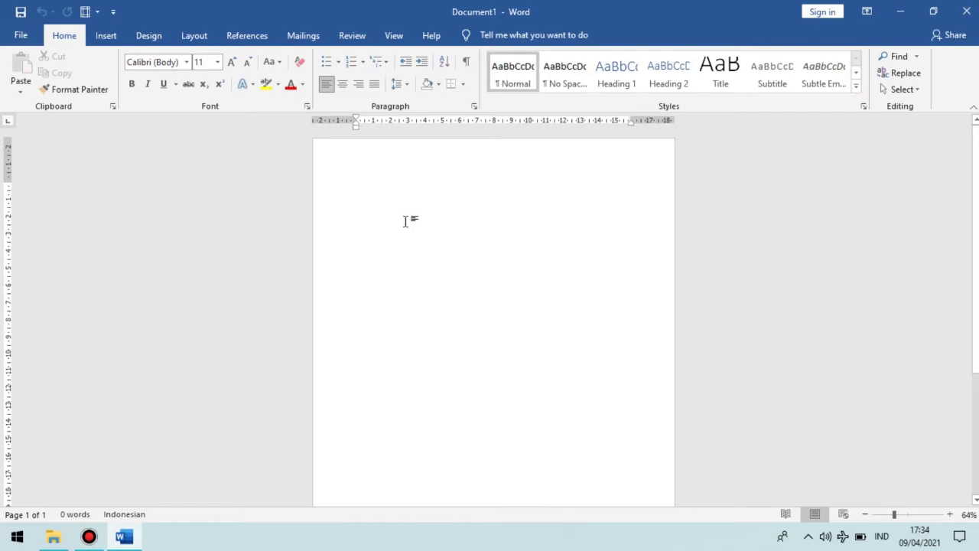
Set the page size to A4 in landscape orientation.
click(194, 37)
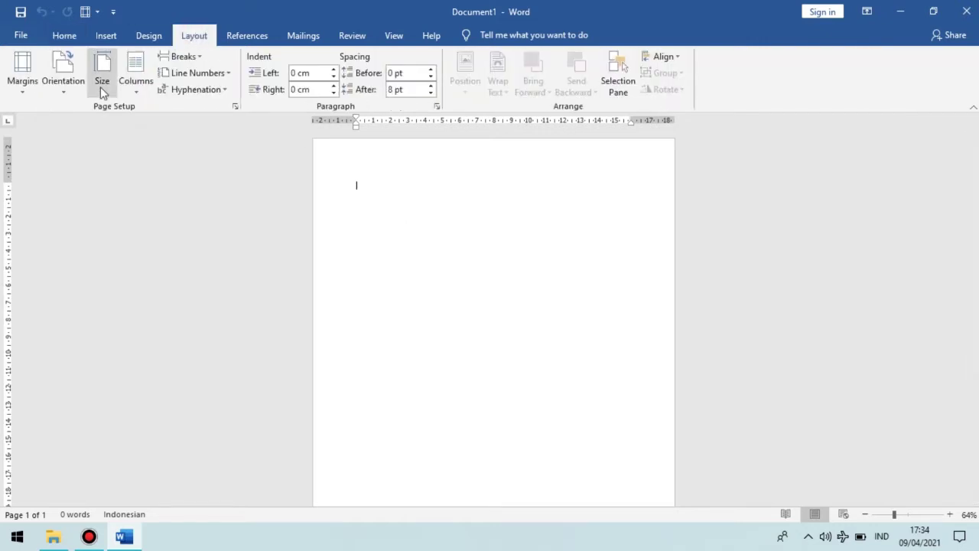
click(103, 90)
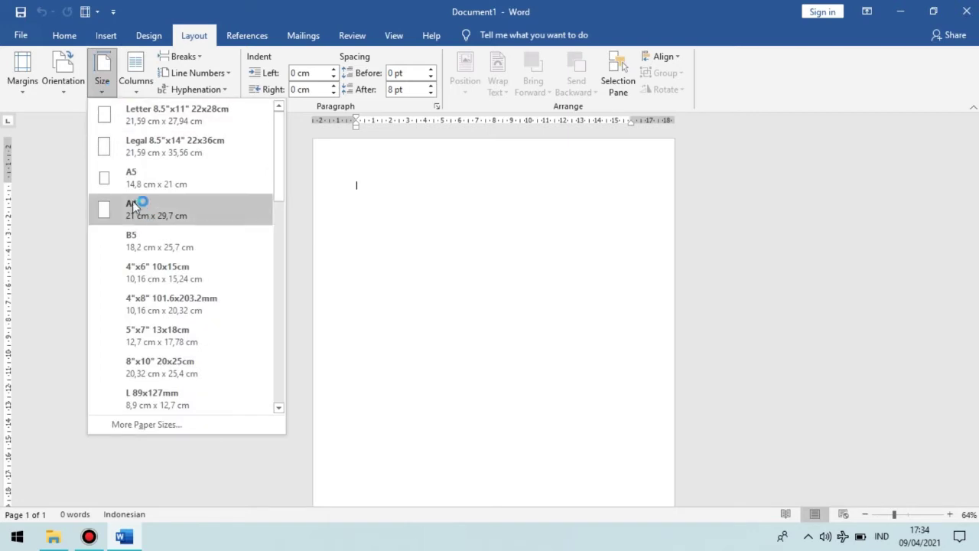
click(124, 206)
click(62, 84)
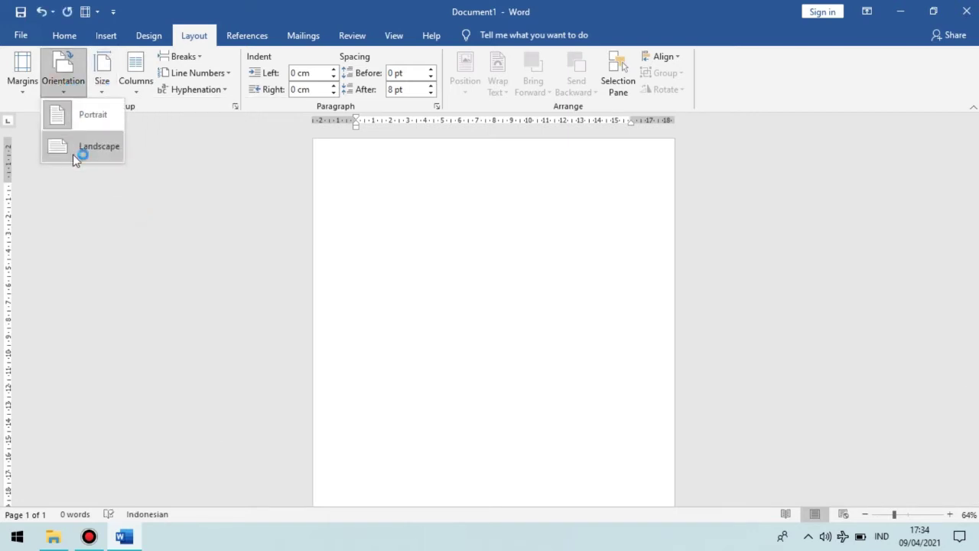
click(100, 156)
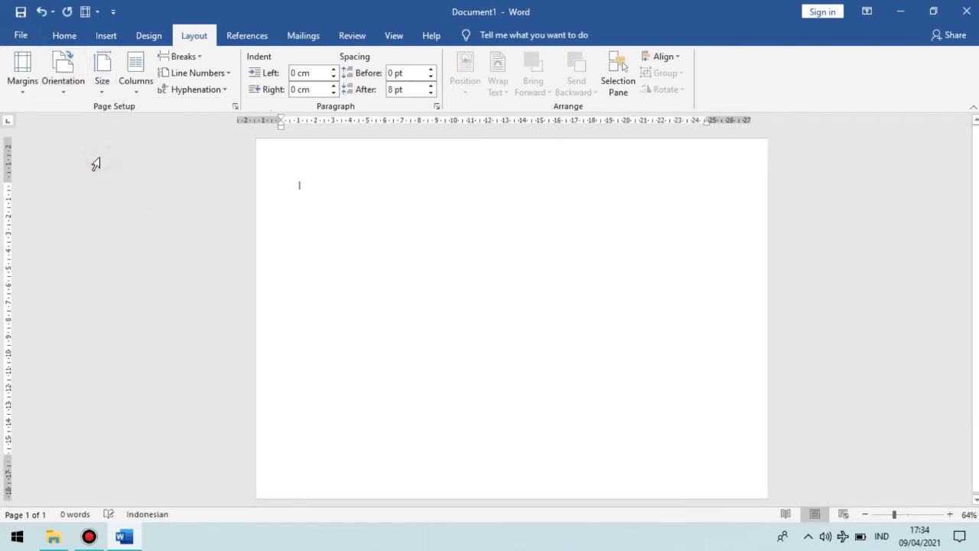
Set all four custom margins to 0 and keep them despite the printable-area warning.
click(24, 83)
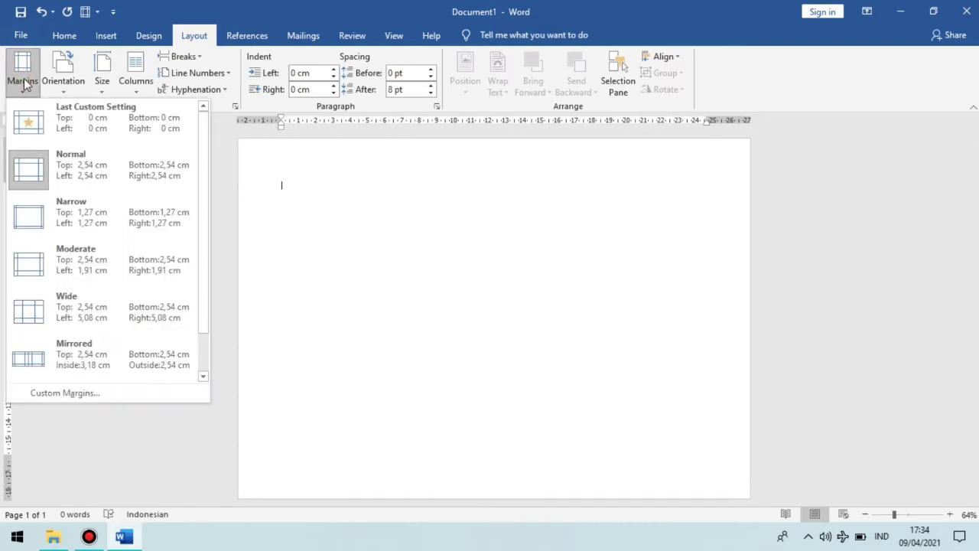
click(60, 392)
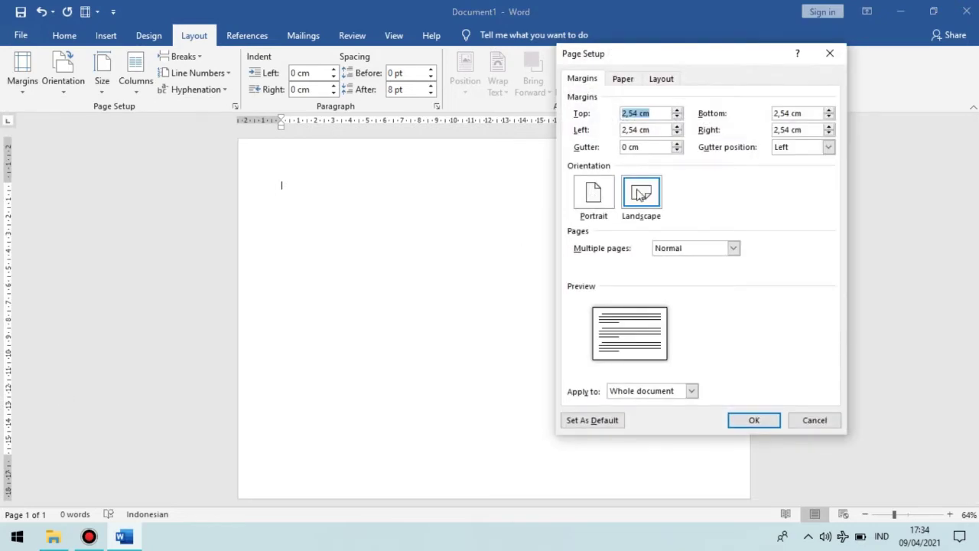
text(0)
drag(656, 130, 611, 136)
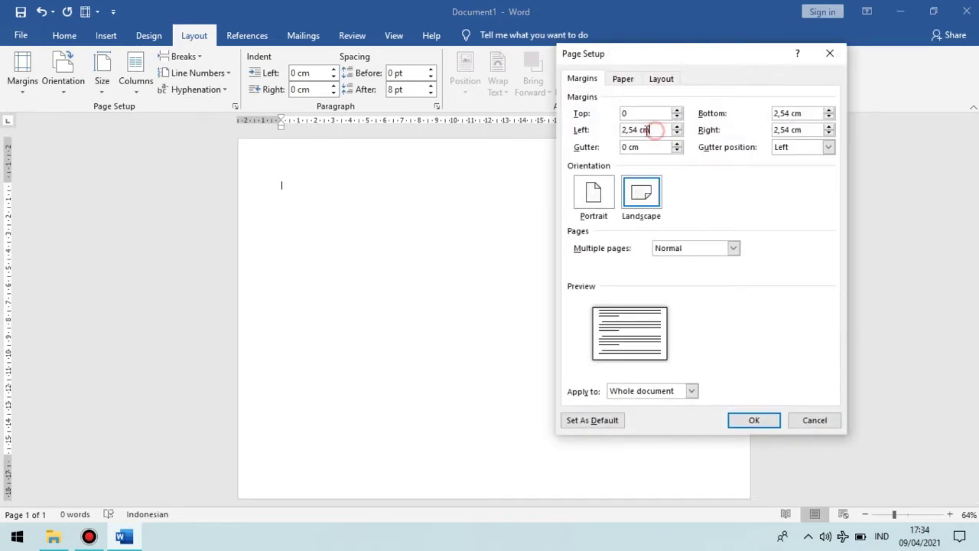
text(0)
mouse_move(812, 113)
mouse_down()
mouse_move(763, 120)
mouse_move(765, 131)
mouse_up()
text(00)
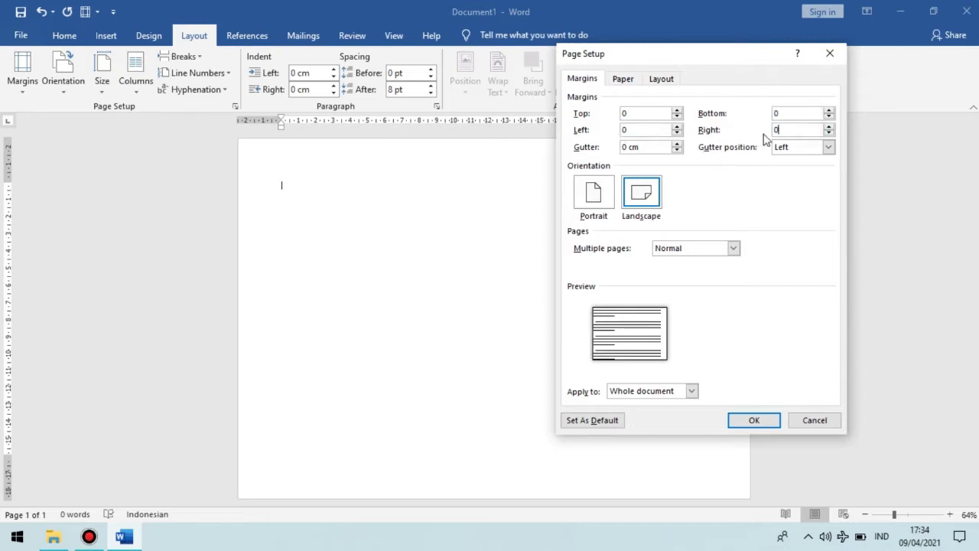
click(752, 426)
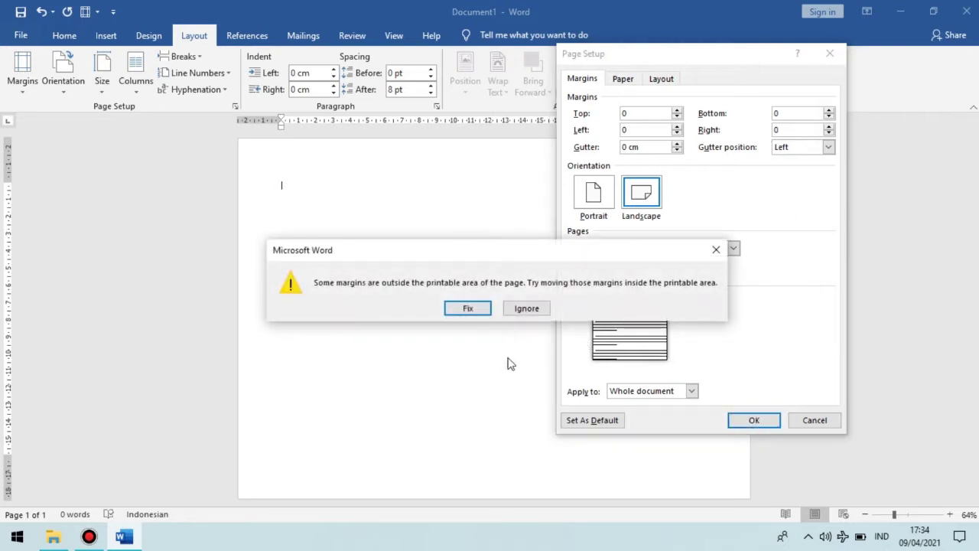
click(525, 308)
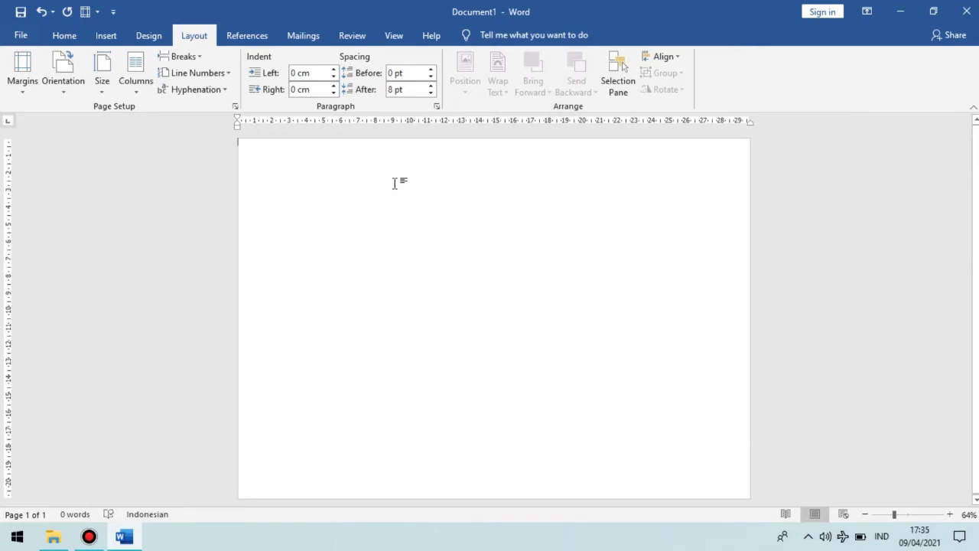
Draw a tall Can (cylinder) shape on the left of the page as the mug body.
click(112, 38)
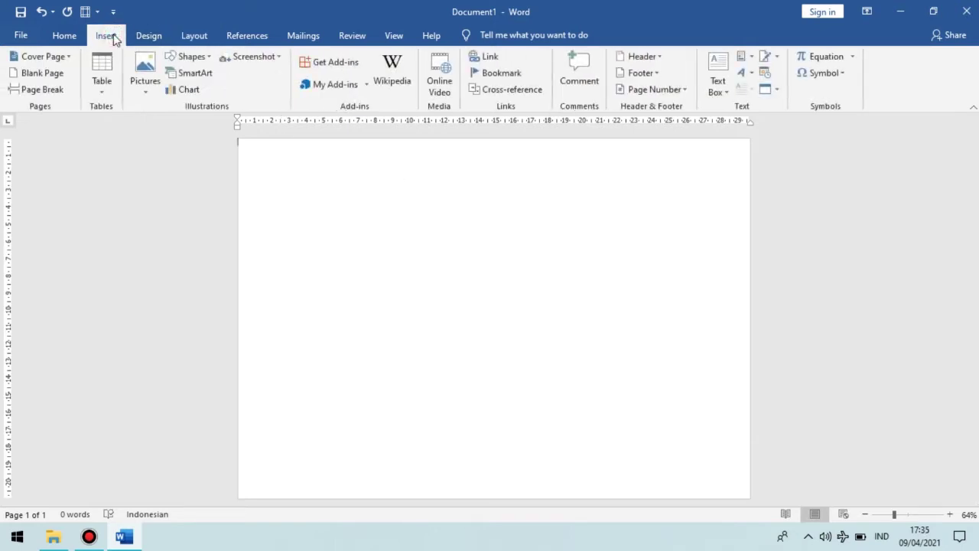
click(204, 61)
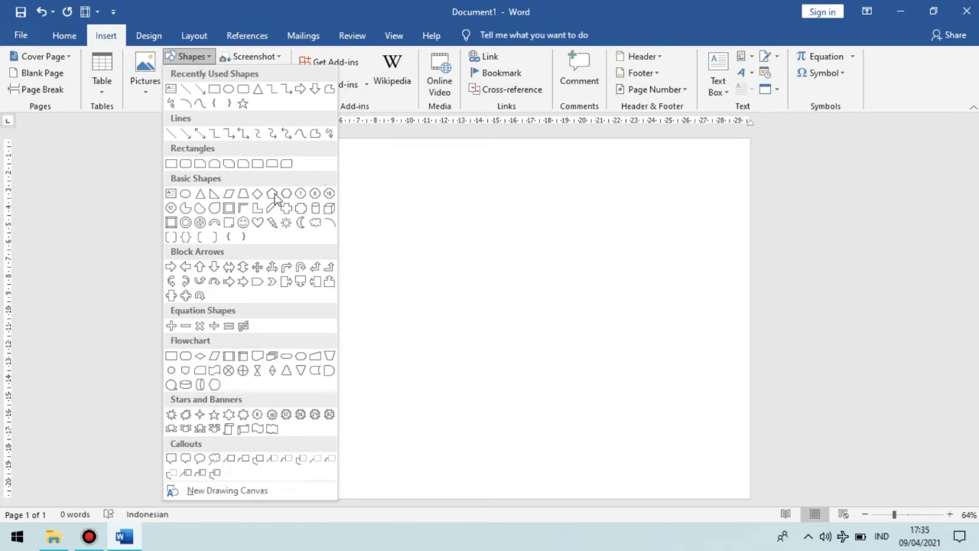
click(315, 211)
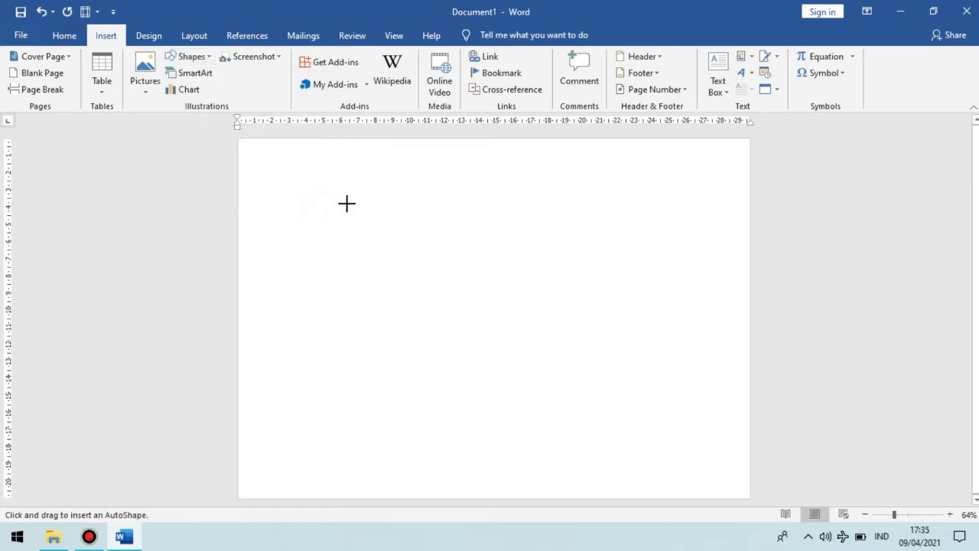
drag(341, 189, 481, 430)
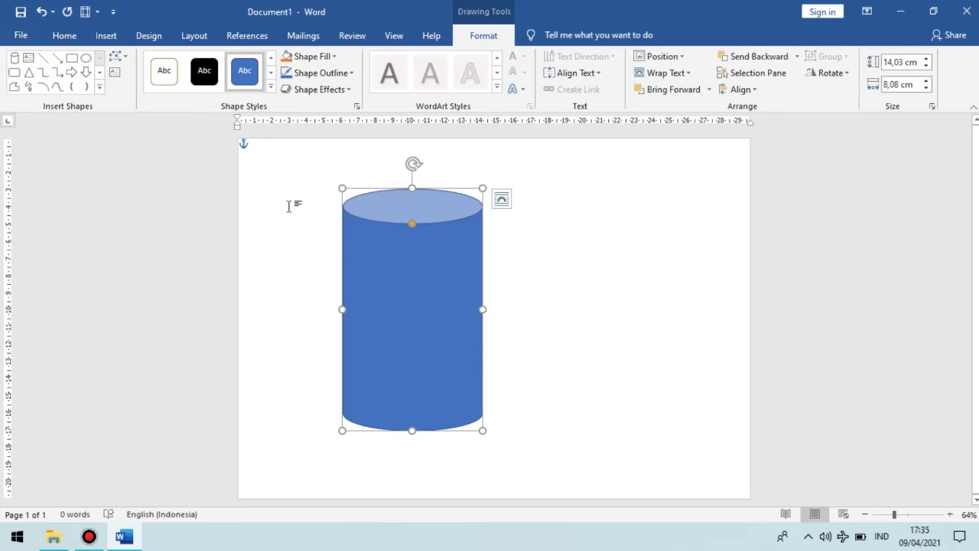
Draw a Block Arc, rotate it right 90° and attach it to the cylinder's right side.
click(99, 91)
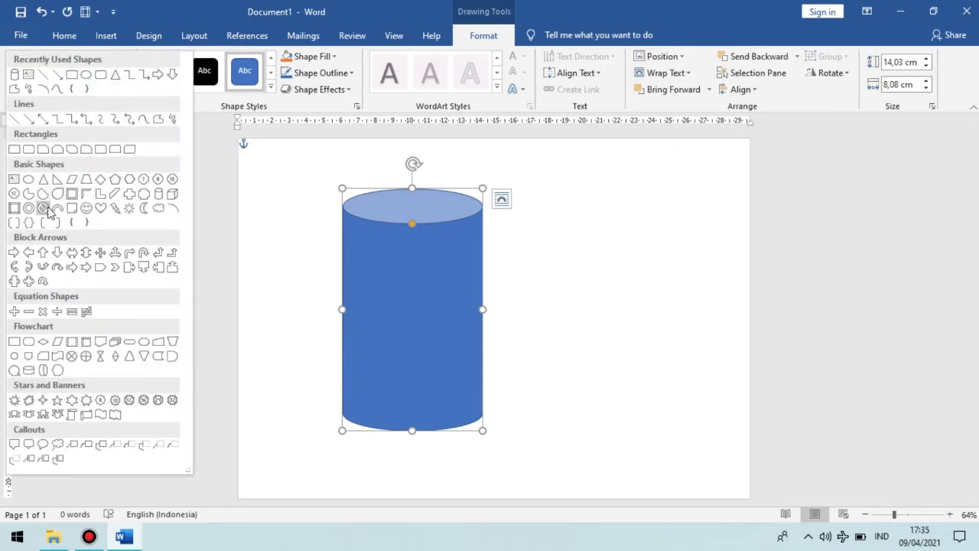
click(57, 211)
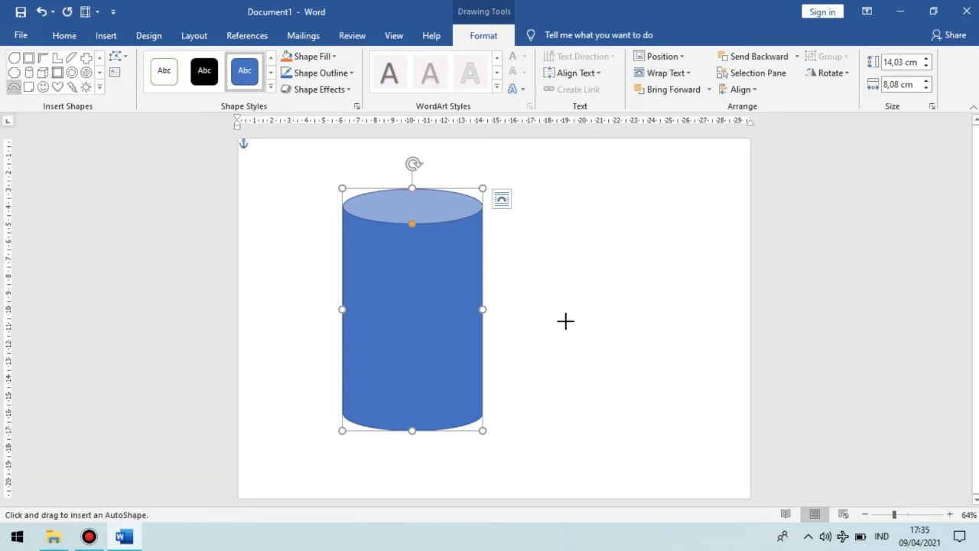
click(525, 251)
drag(572, 306, 602, 356)
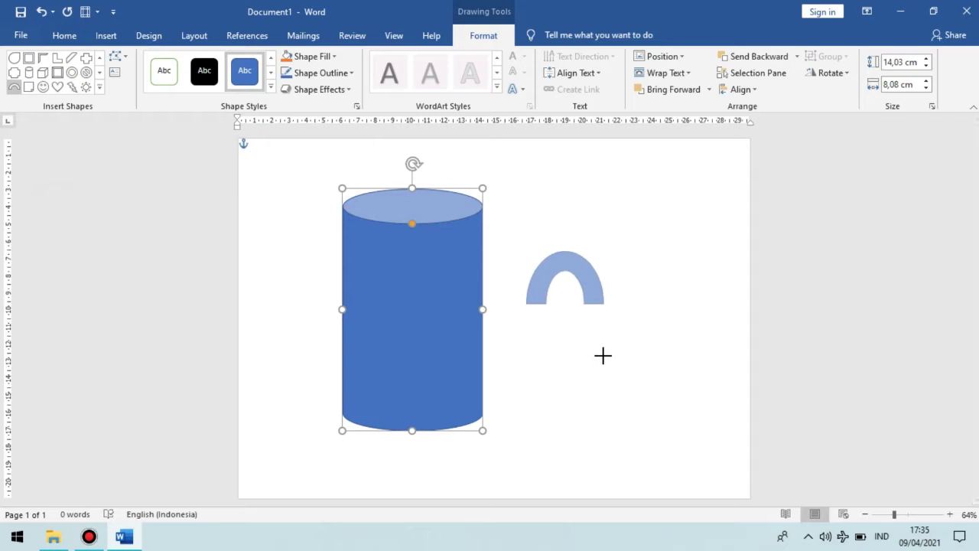
drag(602, 355, 603, 356)
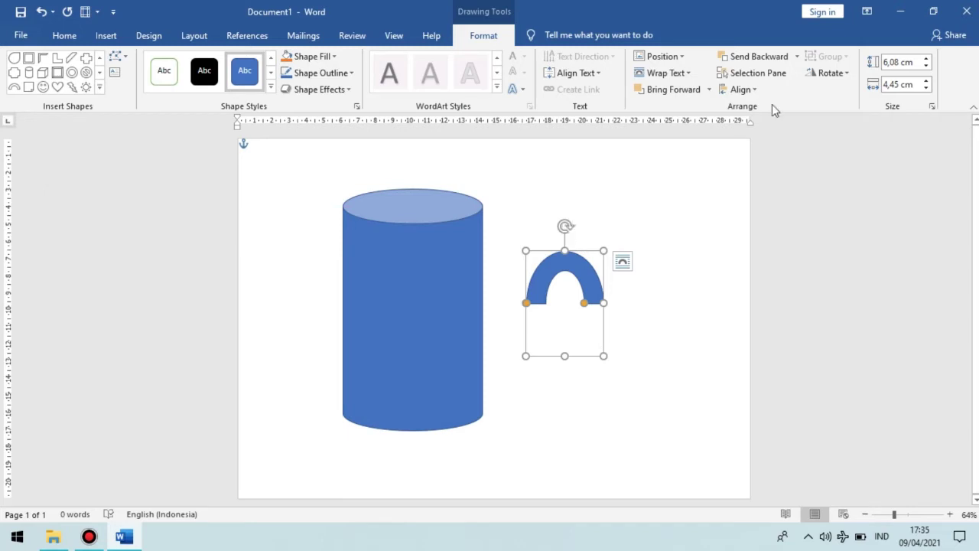
click(831, 73)
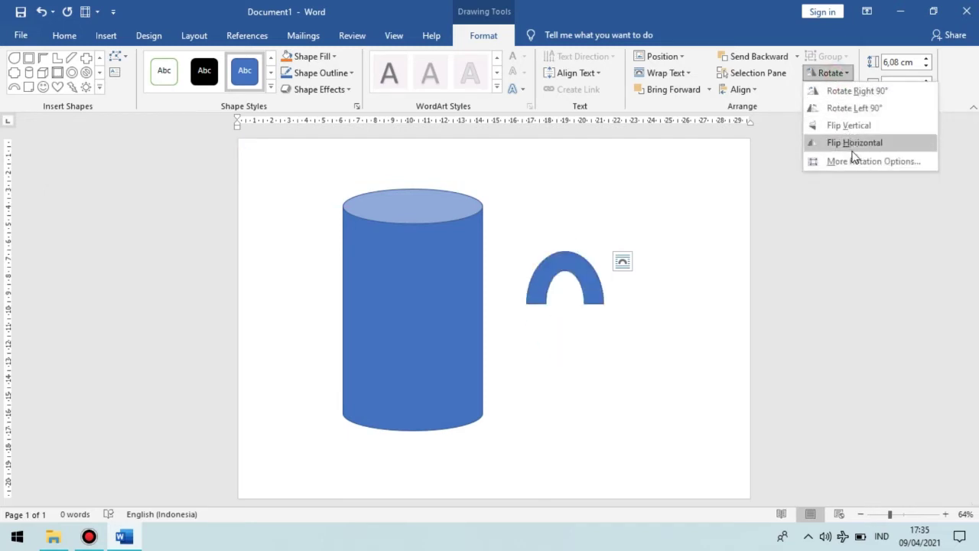
click(855, 97)
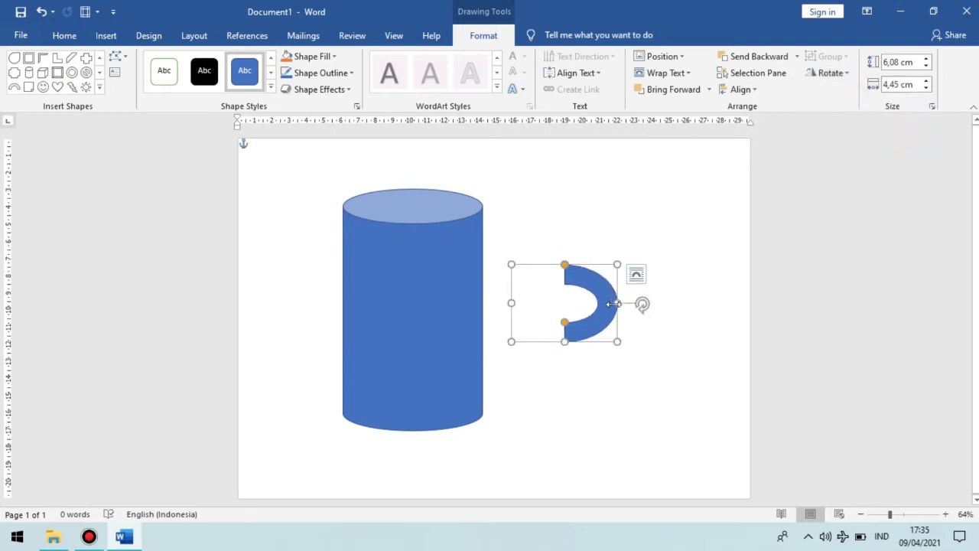
drag(606, 305, 523, 305)
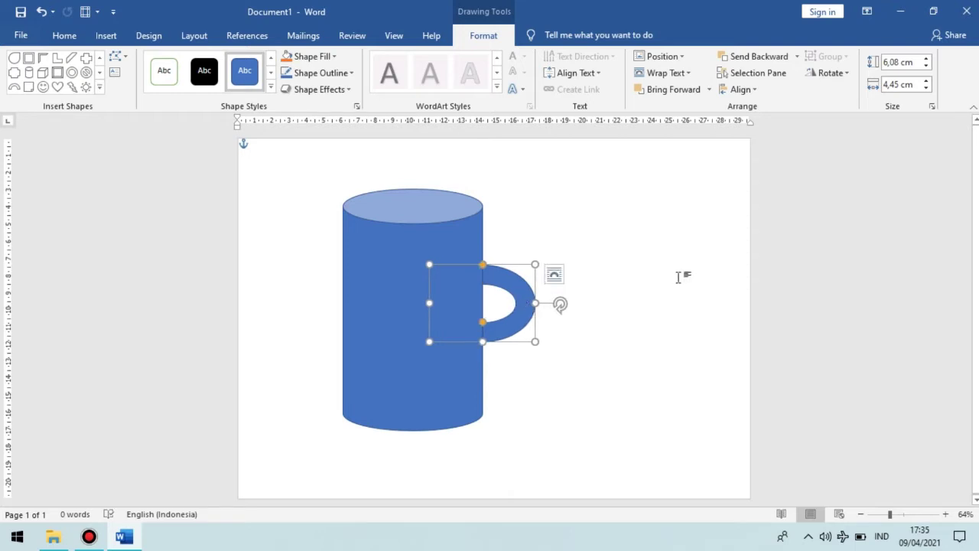
Group the cylinder and arc handle into one 14,03 by 11,13 cm mug and nudge it into place.
click(392, 282)
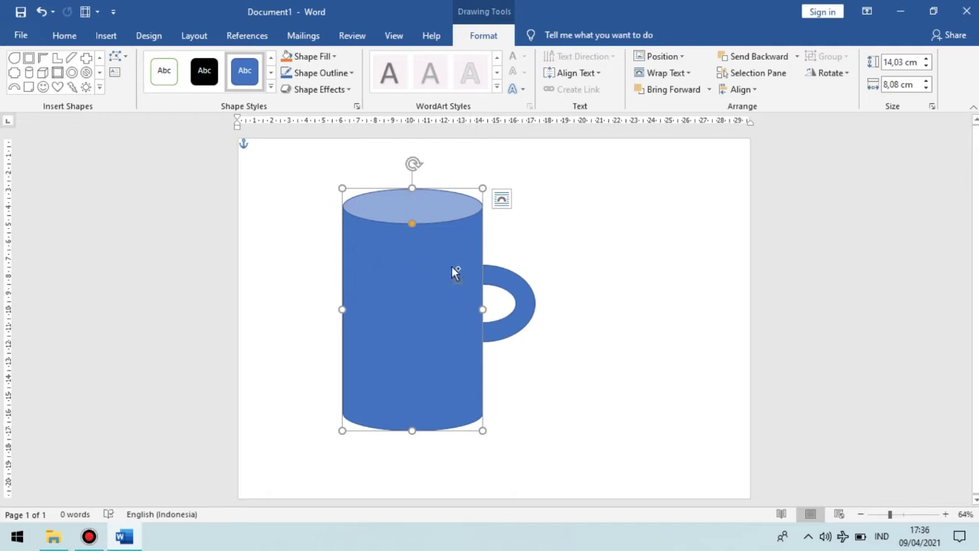
shift+click(504, 282)
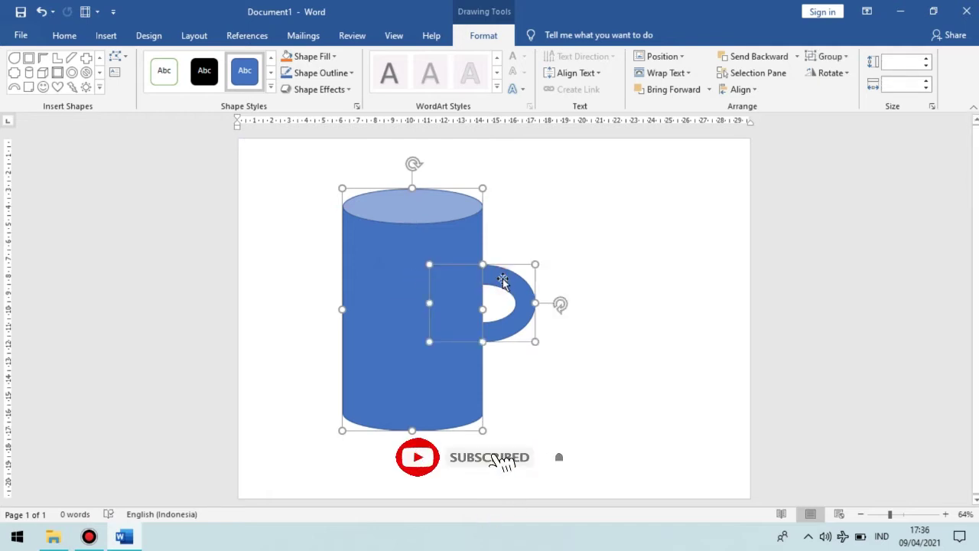
click(841, 58)
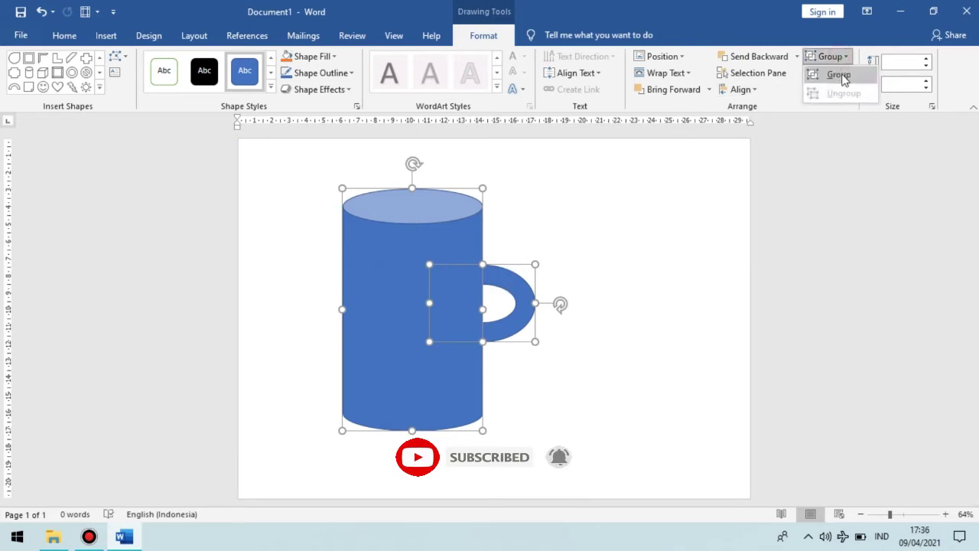
click(839, 71)
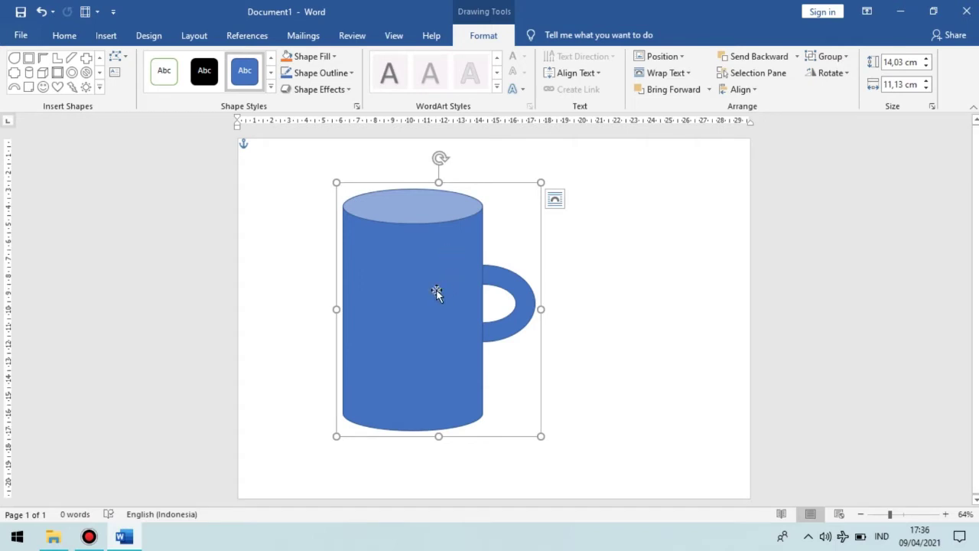
mouse_move(436, 292)
mouse_down()
mouse_move(507, 328)
mouse_move(435, 281)
mouse_up()
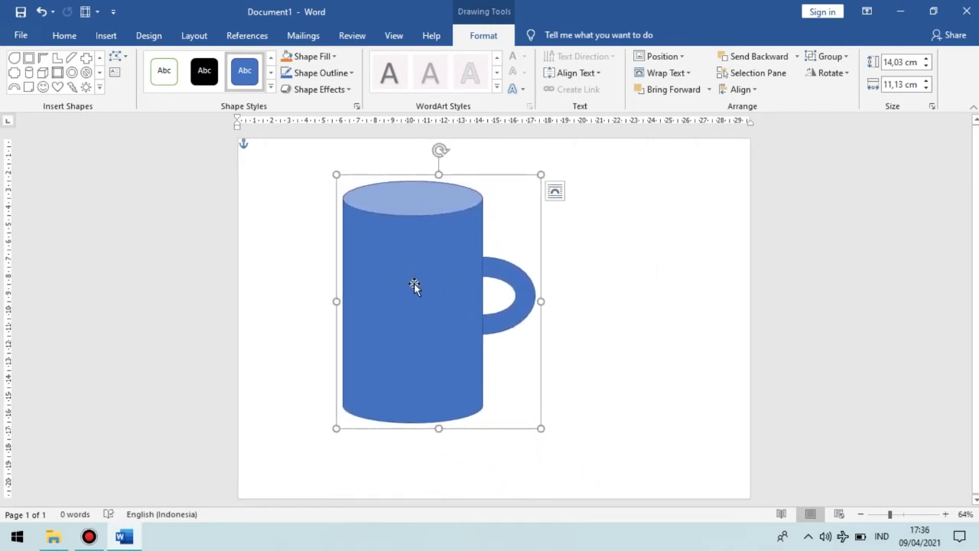
drag(426, 280, 402, 261)
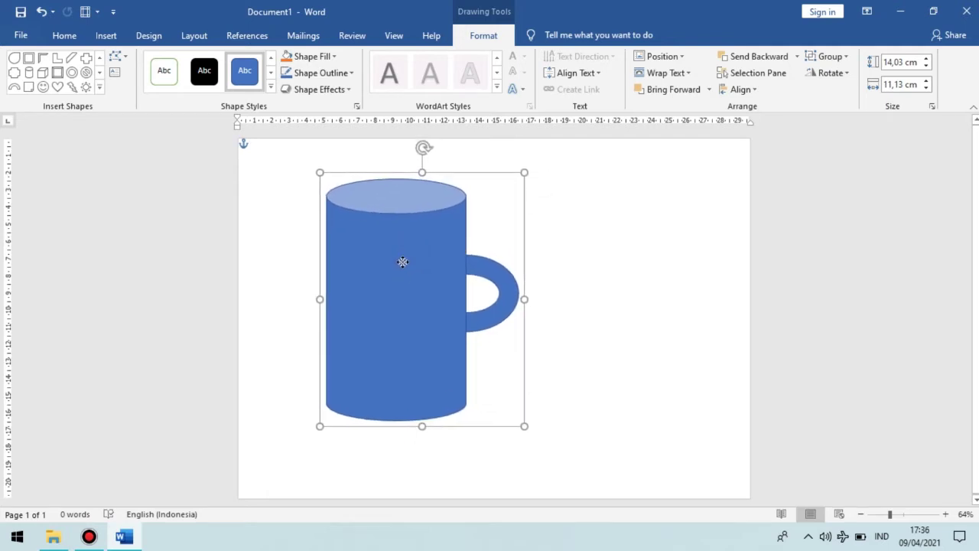
Draw an oval and resize it to 1,54 by 6,95 cm inside the mug's top rim.
click(99, 90)
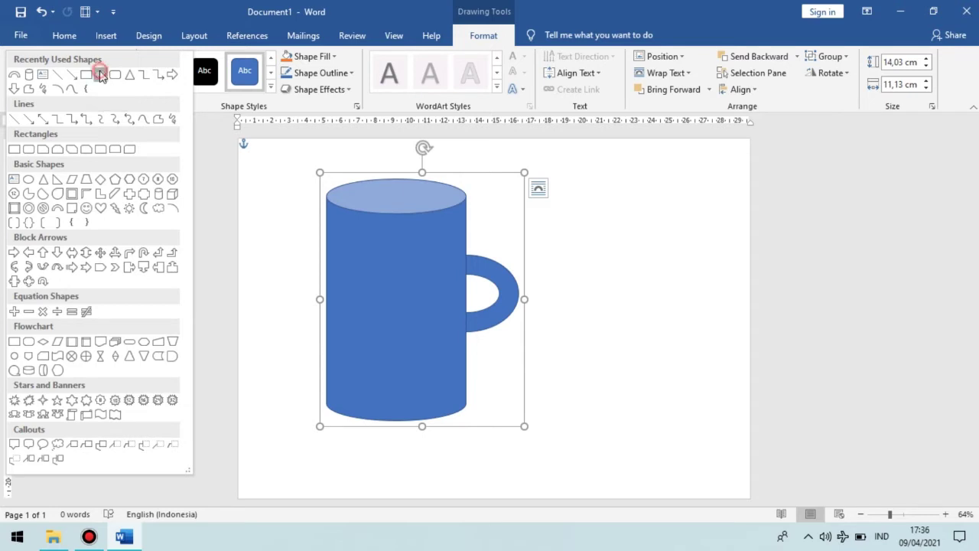
click(100, 74)
mouse_move(591, 177)
mouse_down()
mouse_move(704, 229)
mouse_move(434, 186)
mouse_move(419, 197)
mouse_up()
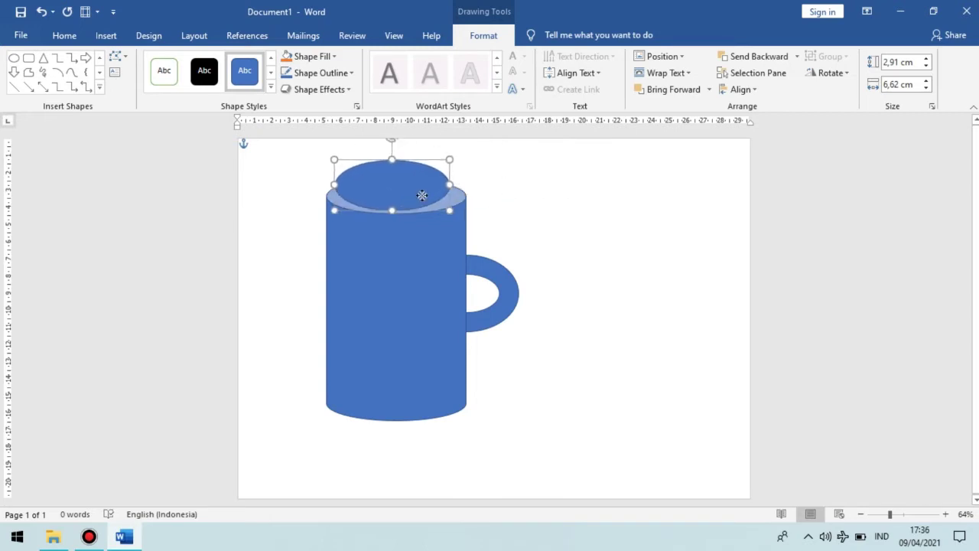
drag(391, 159, 392, 184)
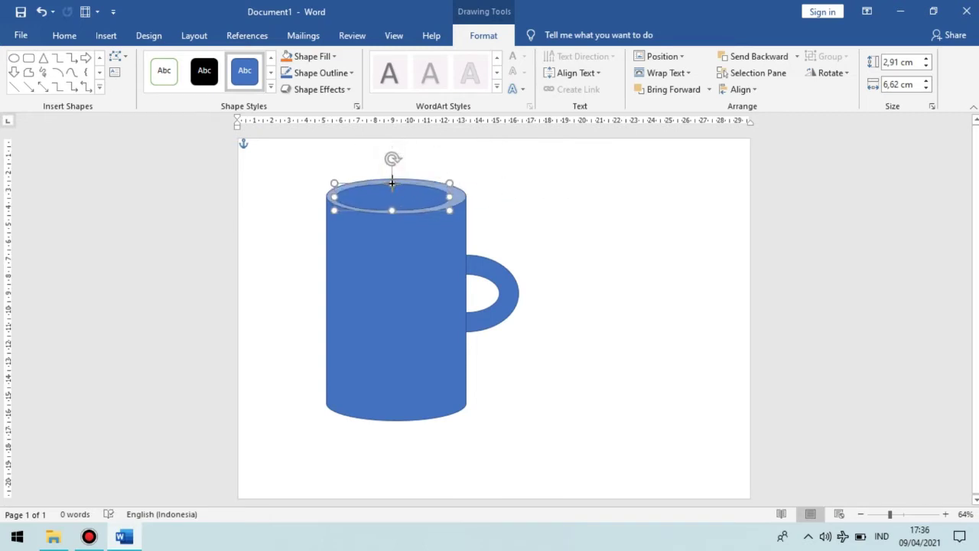
drag(448, 196, 455, 197)
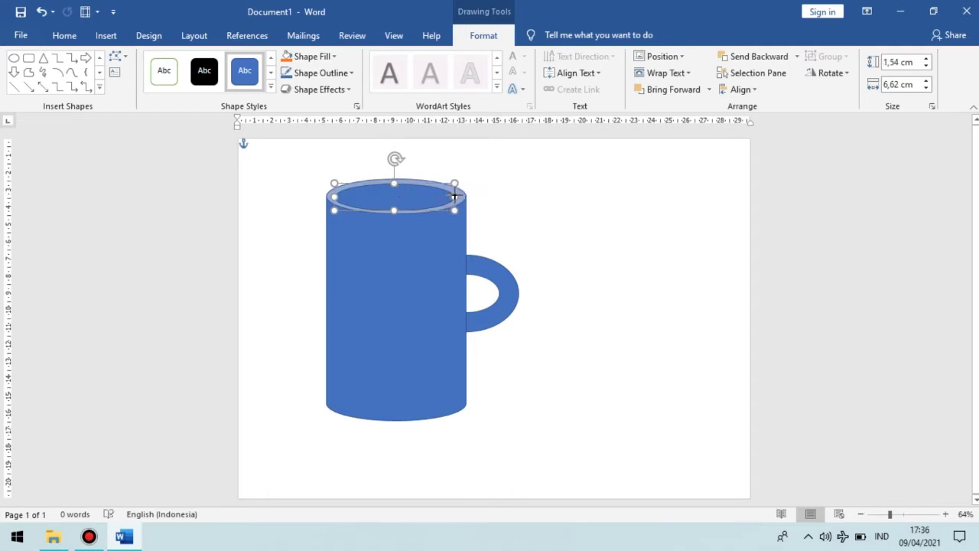
click(545, 193)
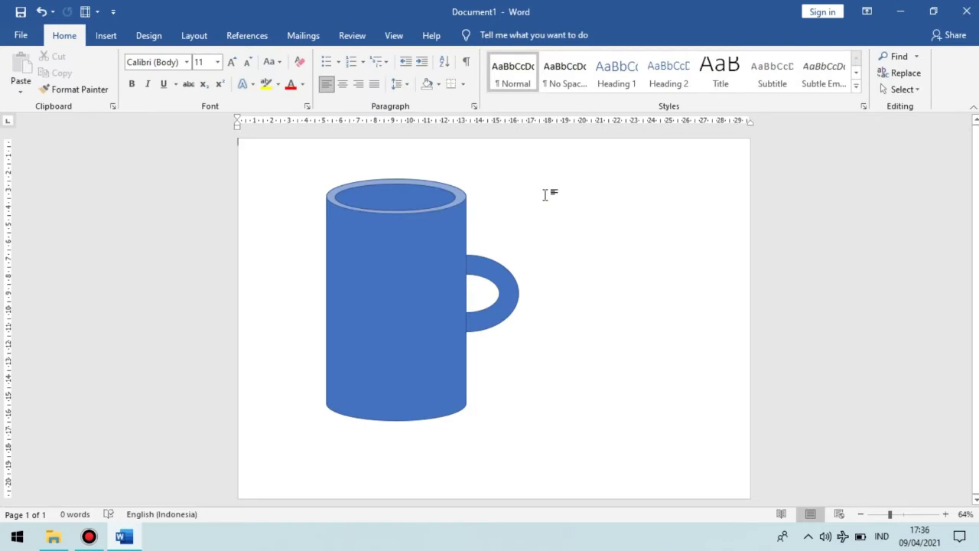
click(415, 194)
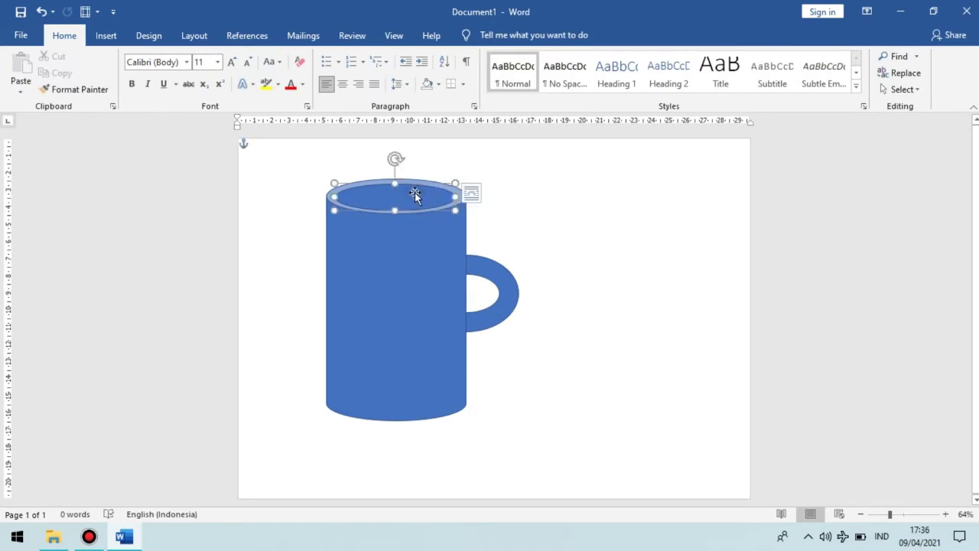
click(558, 200)
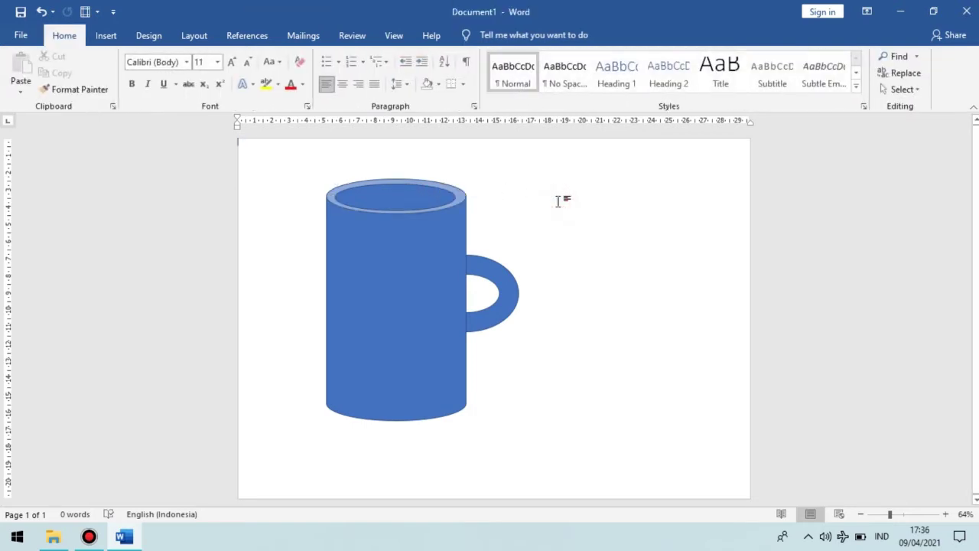
click(391, 198)
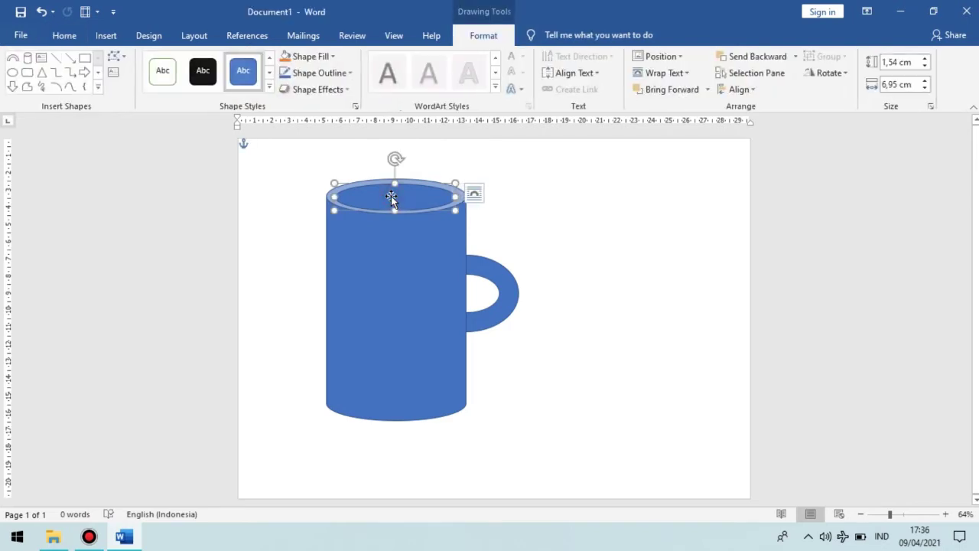
Give the mug group a Picture or texture fill through Format Object, showing a tan woven texture.
click(404, 283)
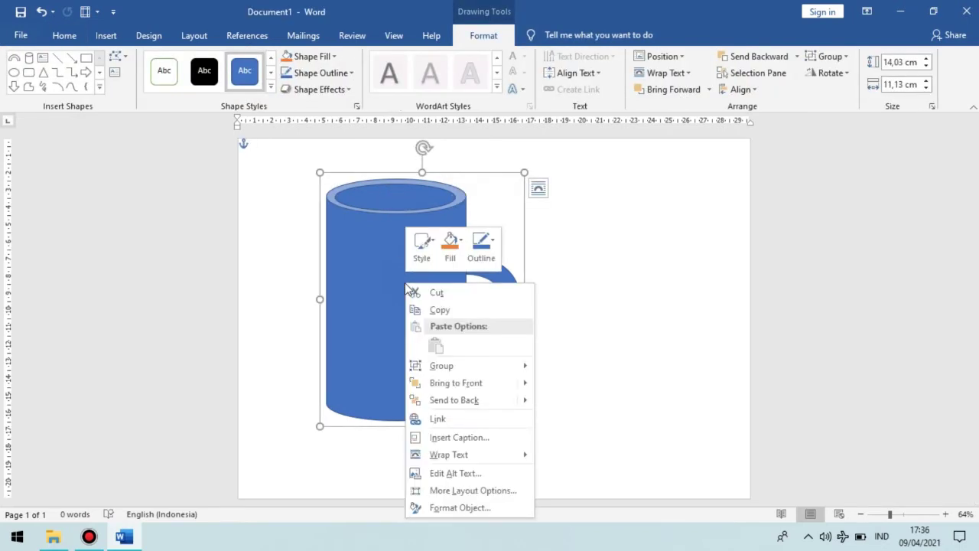
click(466, 508)
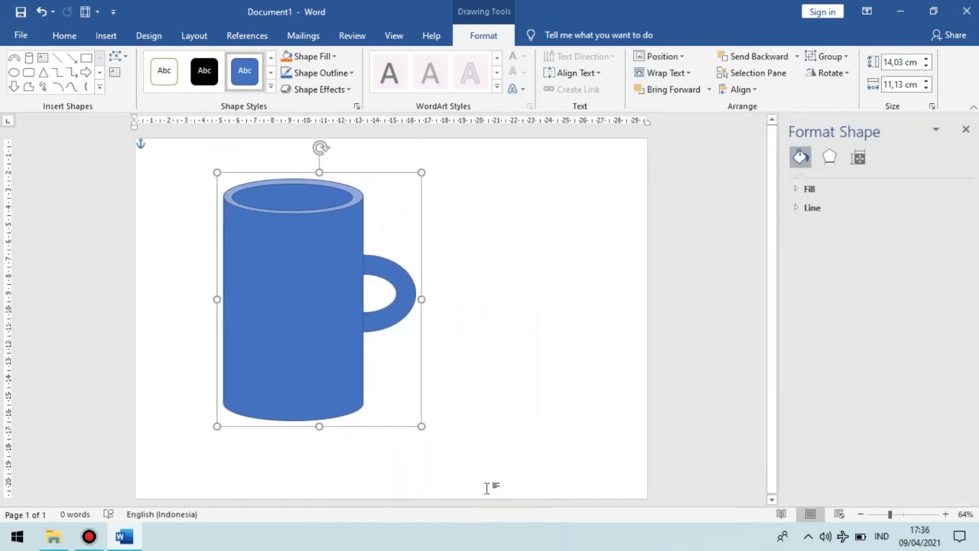
click(797, 189)
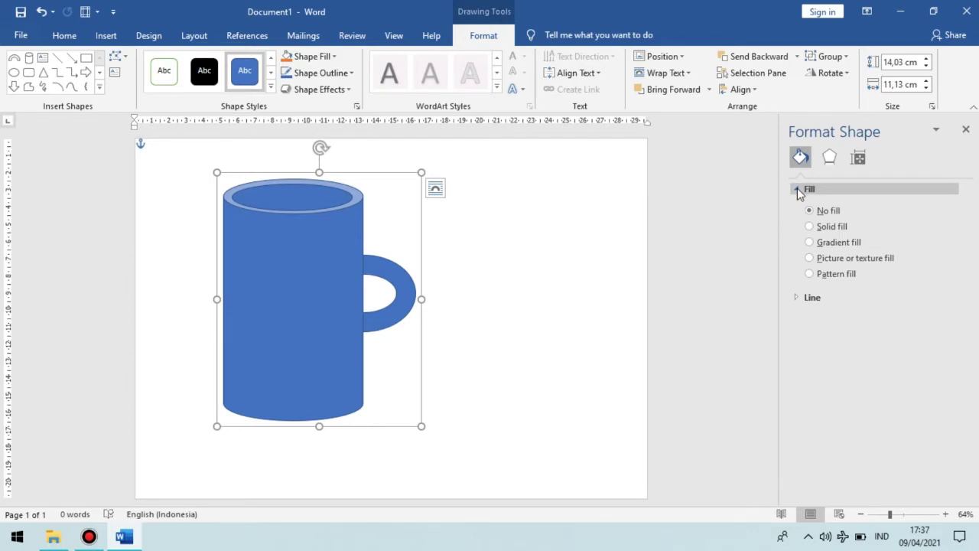
click(811, 260)
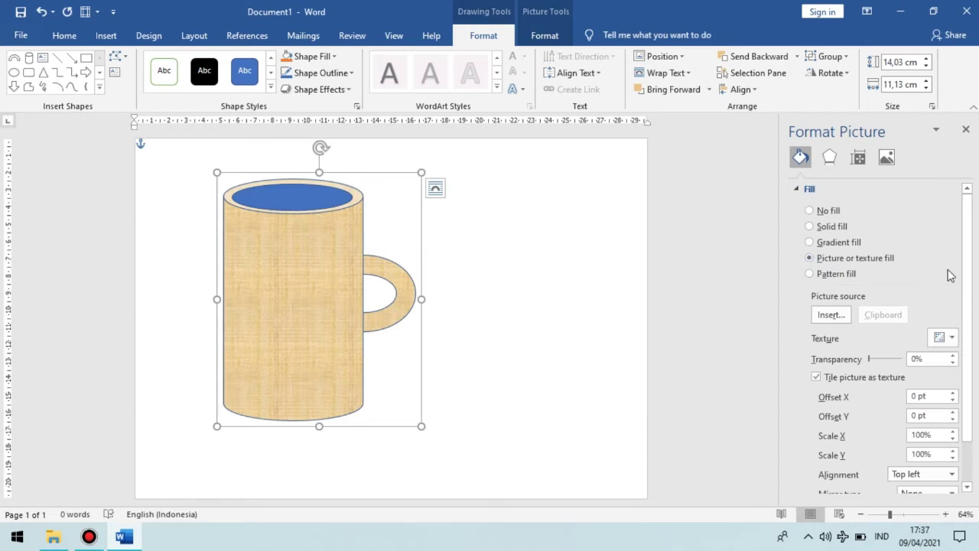
Try the Water droplets texture on the mug, then settle on Fish fossil.
click(951, 337)
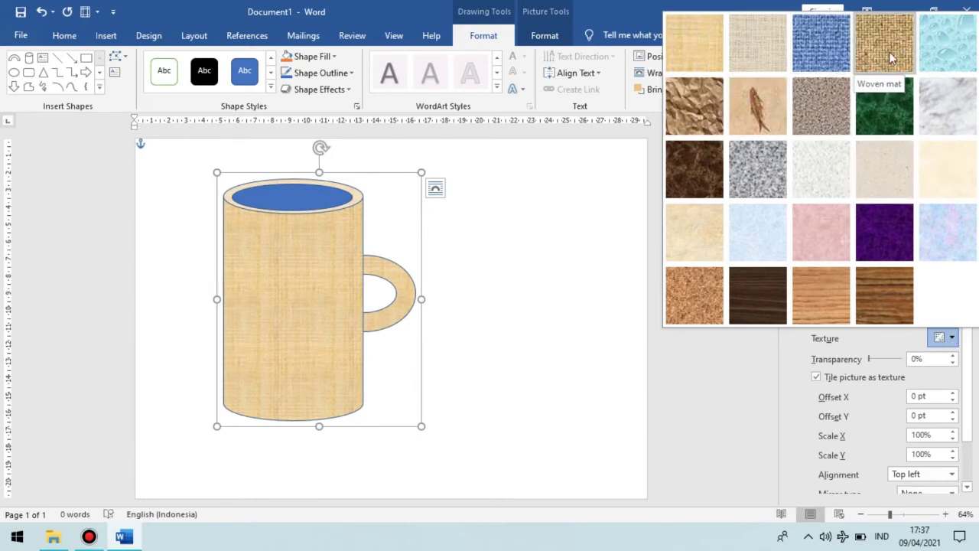
click(942, 47)
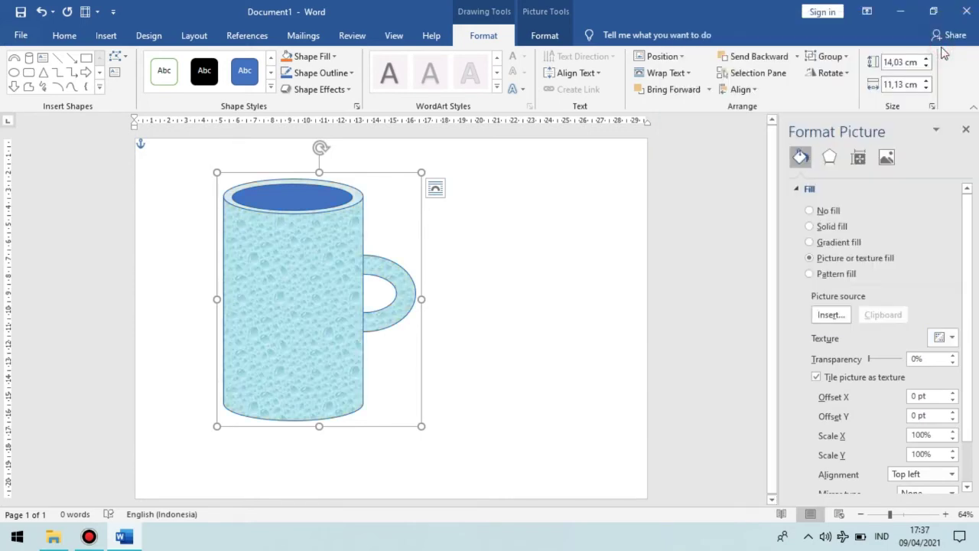
click(951, 337)
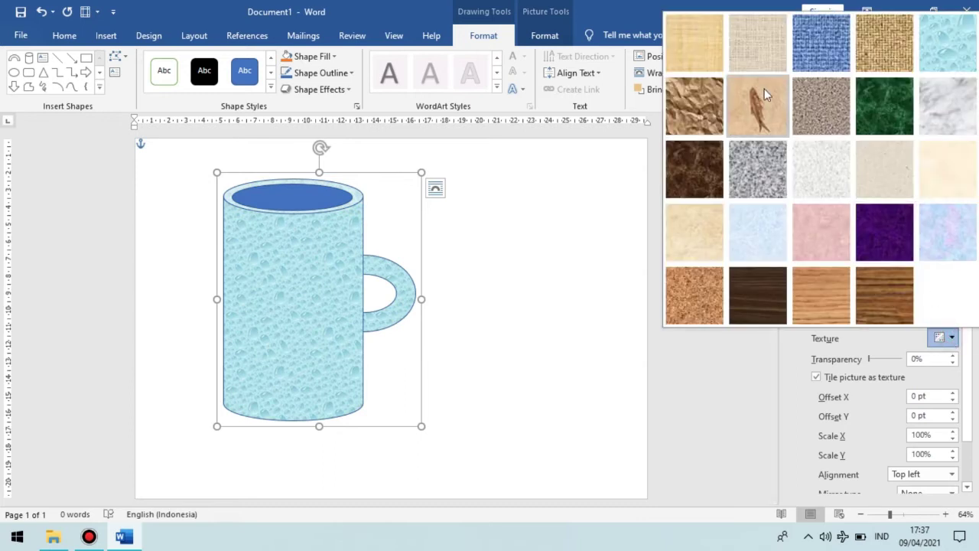
click(752, 112)
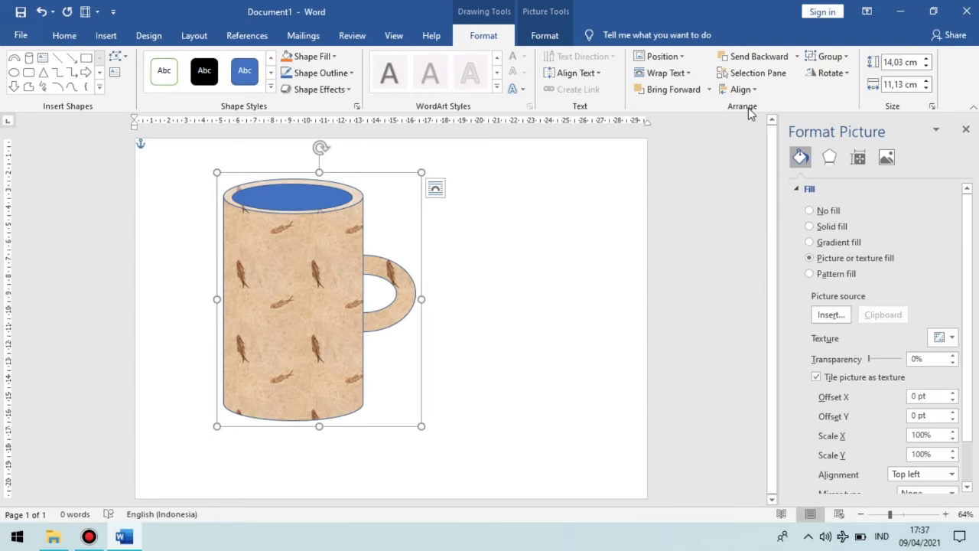
click(519, 247)
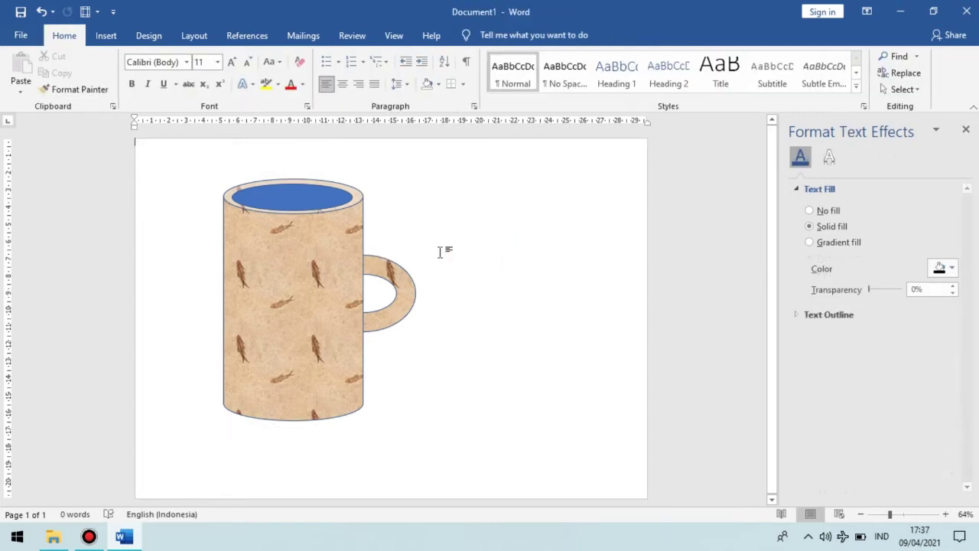
Remove the outline from the mug's top ellipse.
click(289, 199)
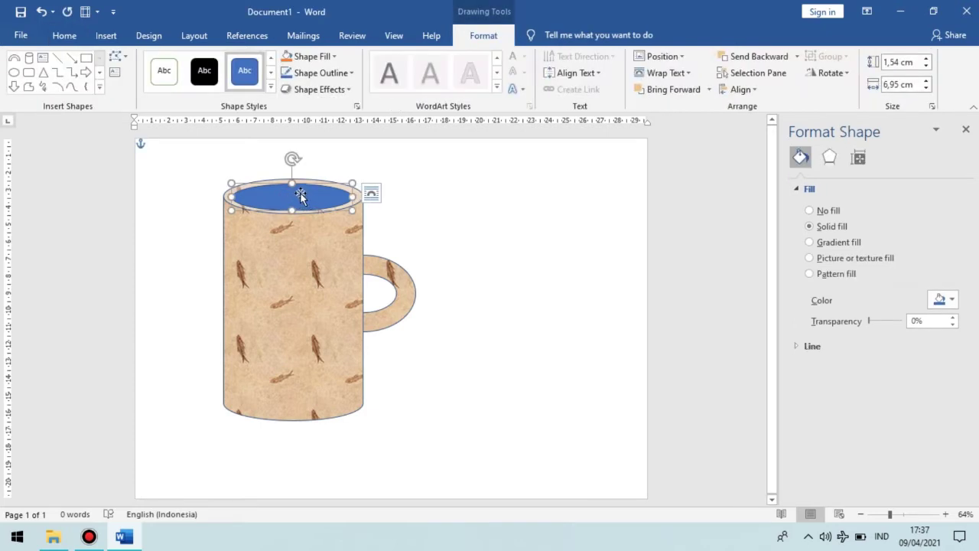
click(350, 75)
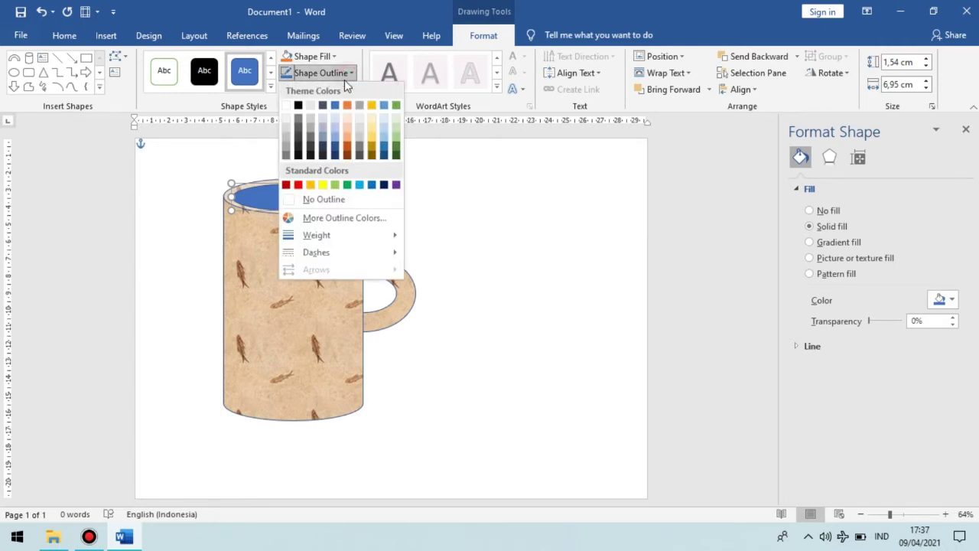
click(324, 201)
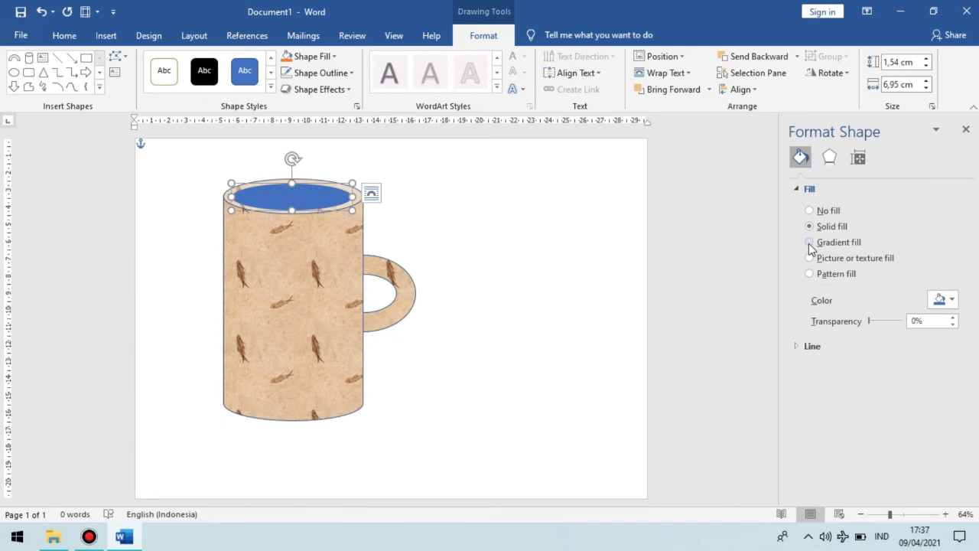
Fill the ellipse with a white-to-light-blue gradient, deleting the stops near 70% and 83%.
click(810, 243)
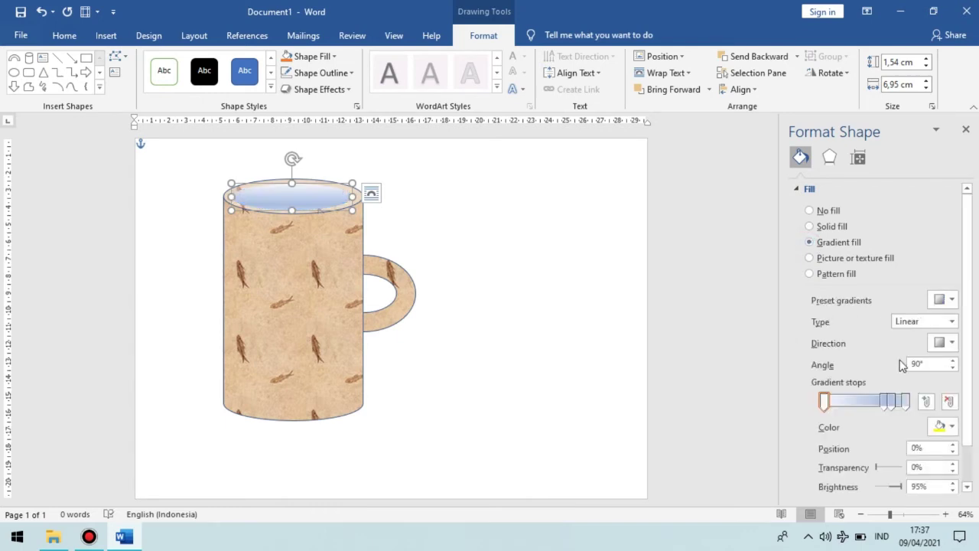
click(885, 402)
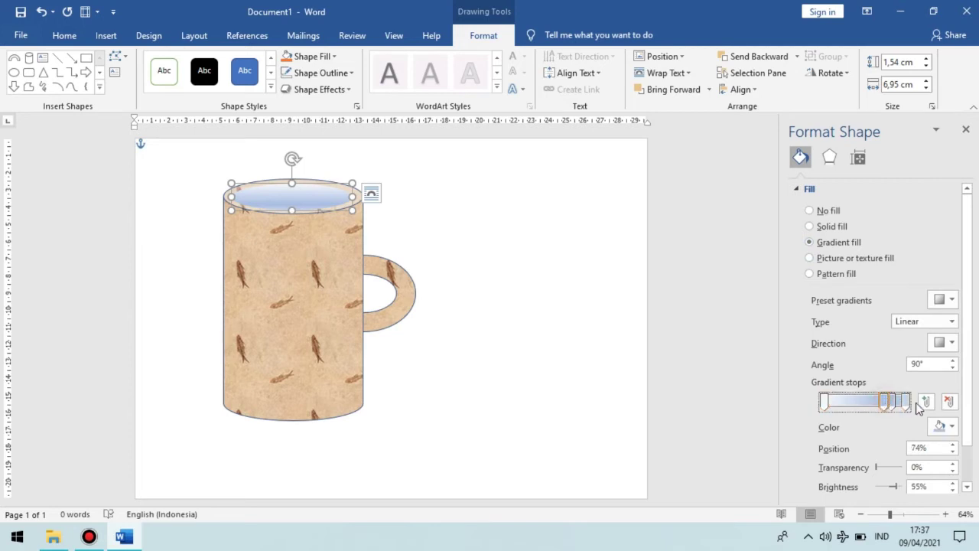
click(948, 402)
click(891, 400)
click(949, 401)
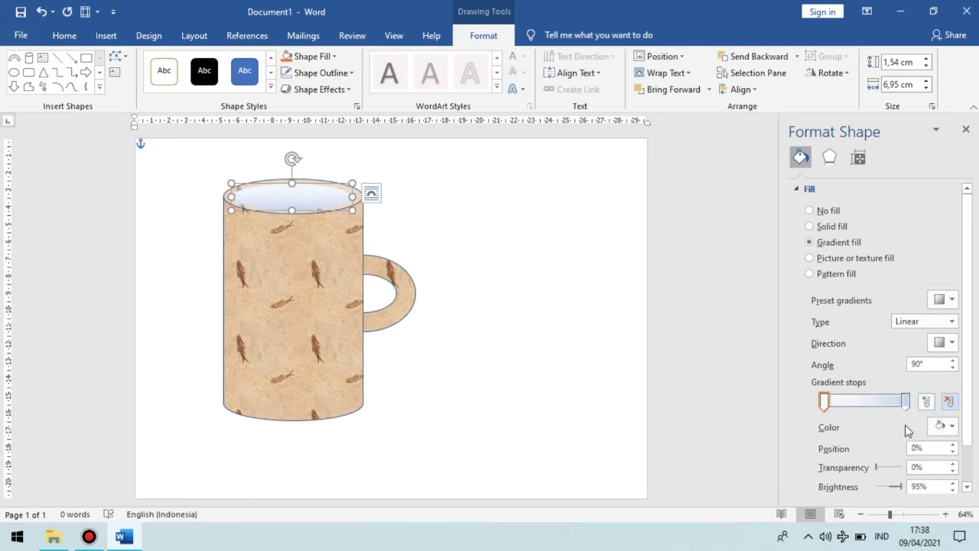
click(494, 282)
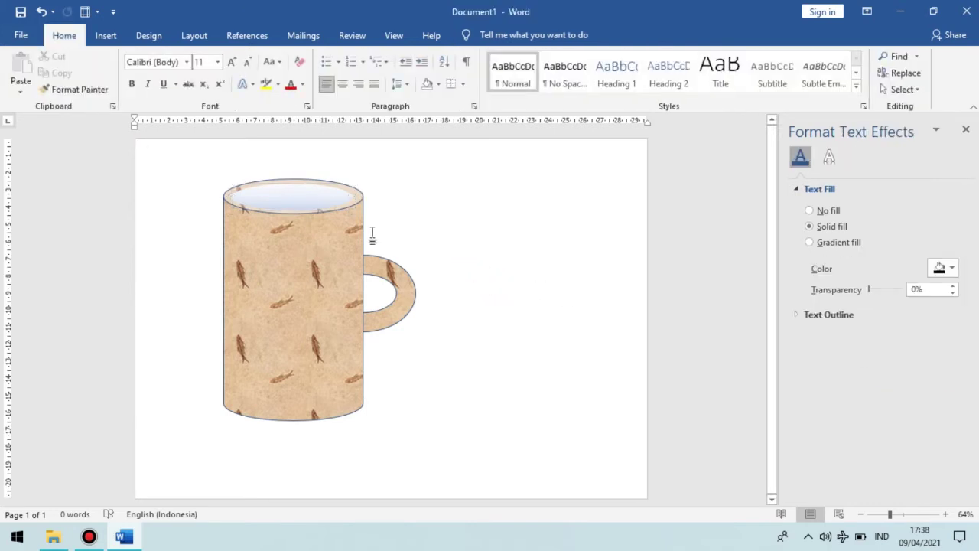
Reduce the grouped mug's height to 11,49 cm while keeping its 11,13 cm width.
click(293, 193)
click(513, 271)
click(301, 319)
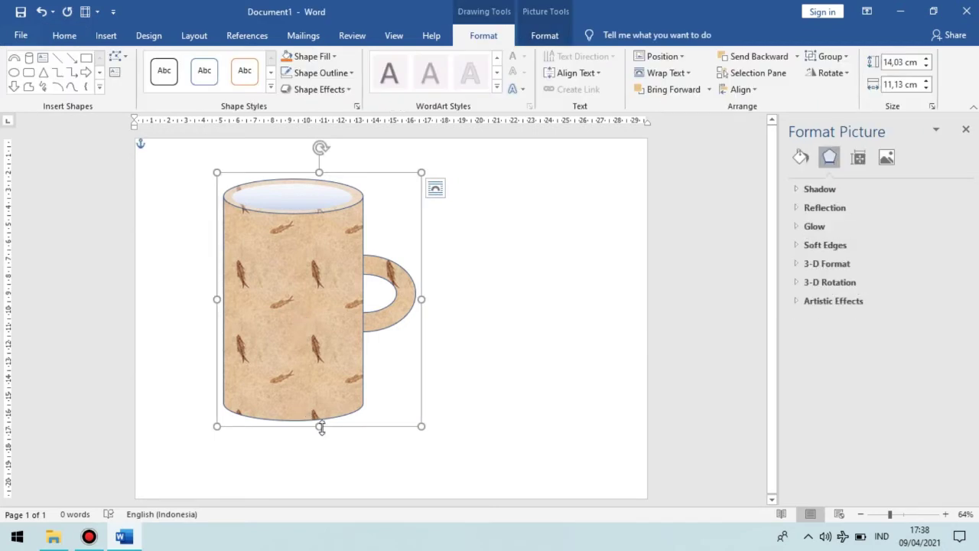
drag(321, 427, 323, 376)
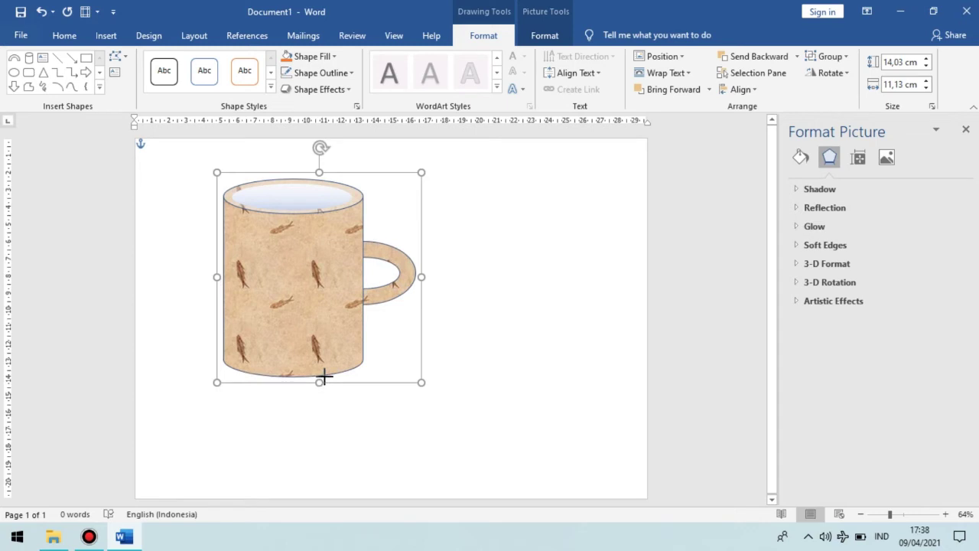
click(615, 353)
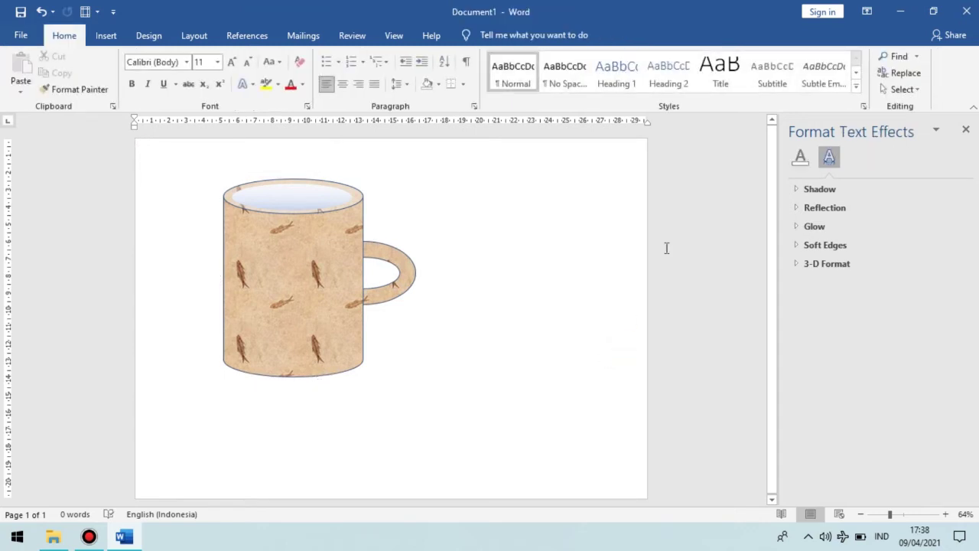
click(342, 291)
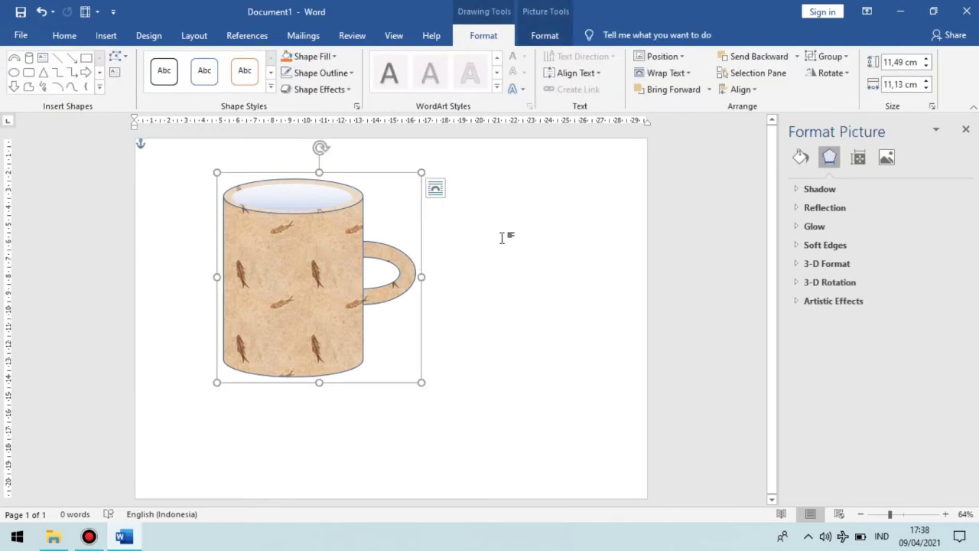
Apply the third Reflection variation to the mug so a faded mirror image appears beneath it.
click(514, 231)
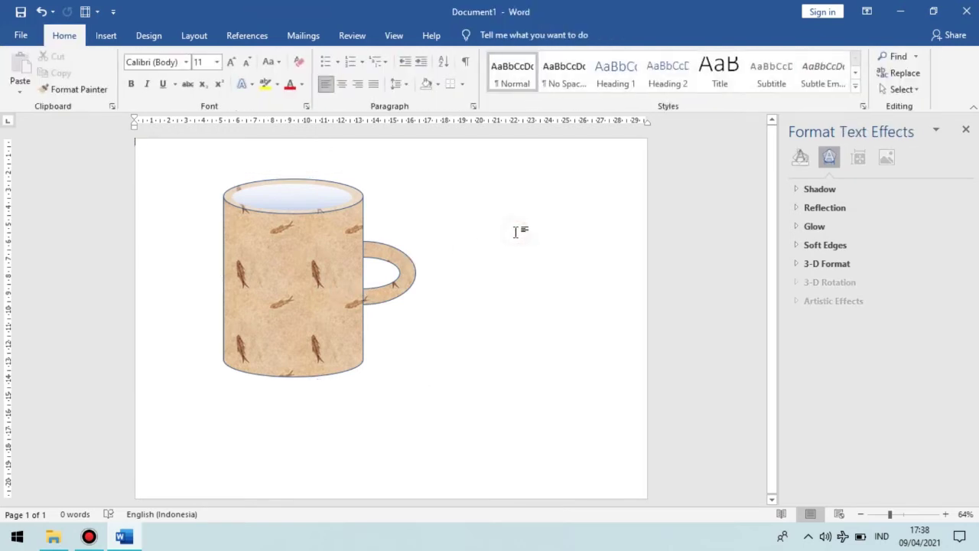
click(251, 280)
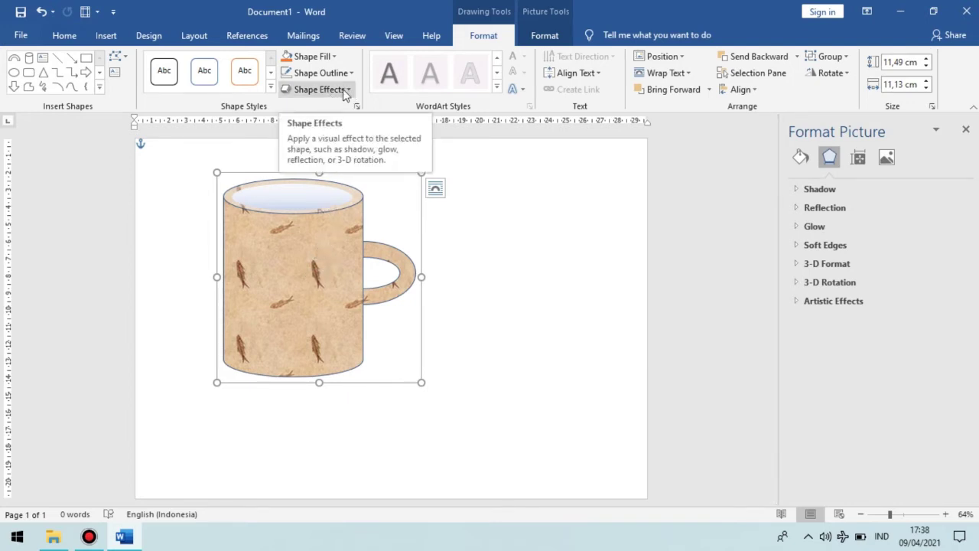
click(347, 91)
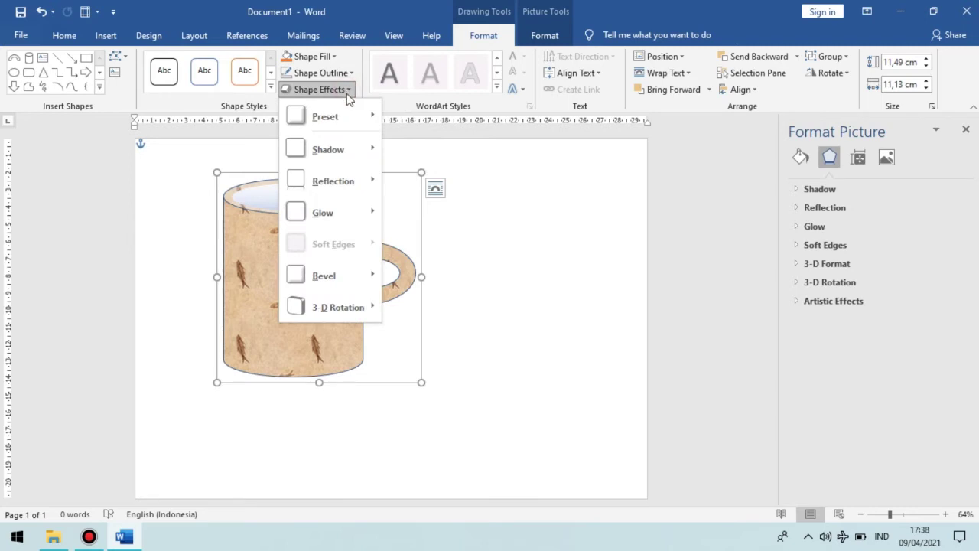
mouse_move(351, 188)
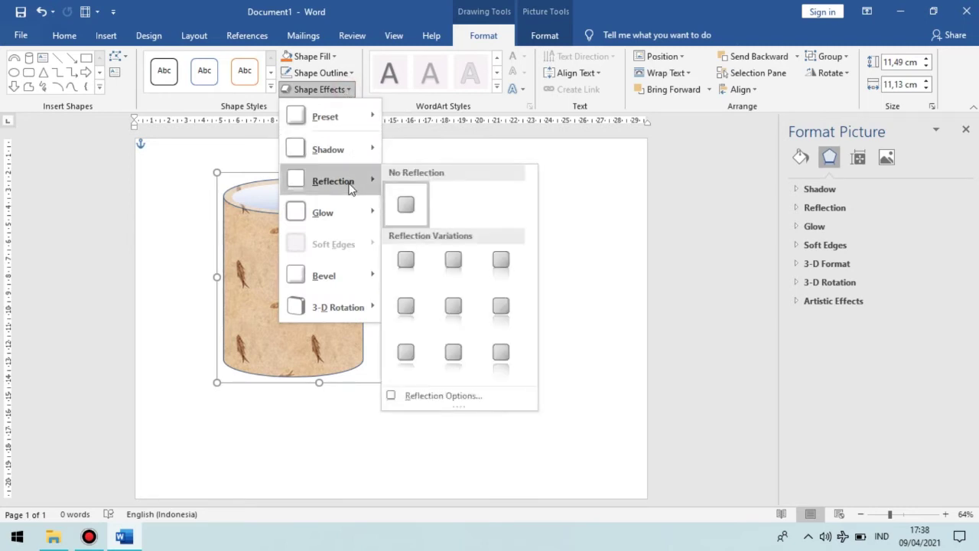
click(509, 273)
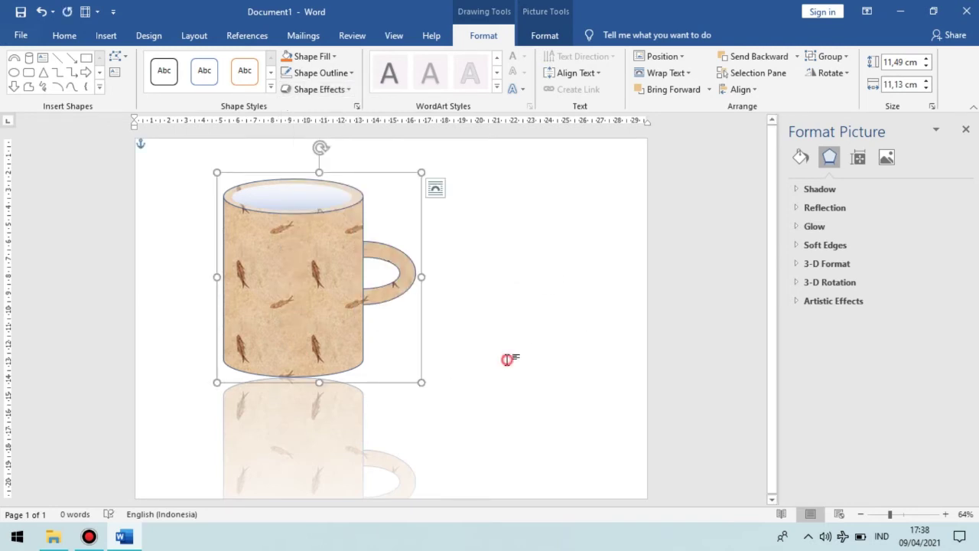
click(394, 402)
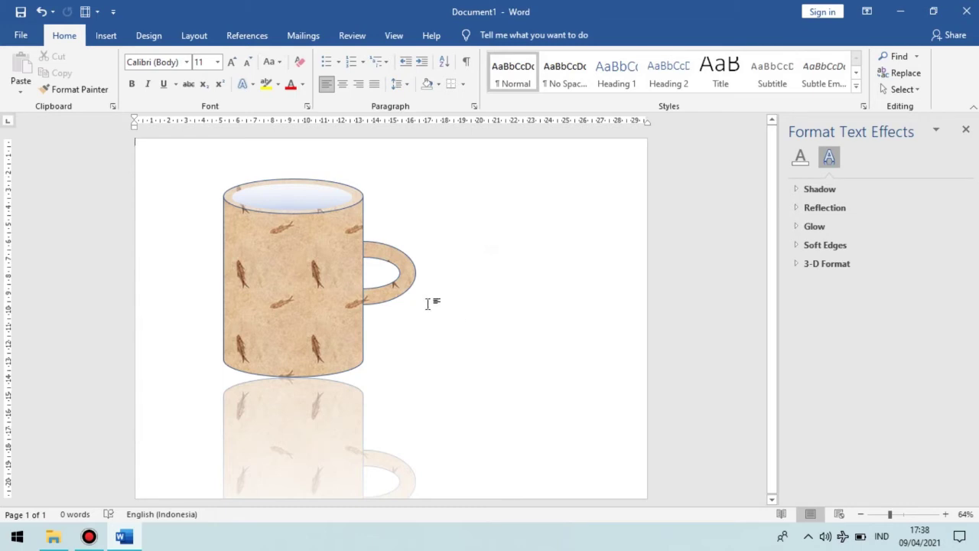
click(287, 277)
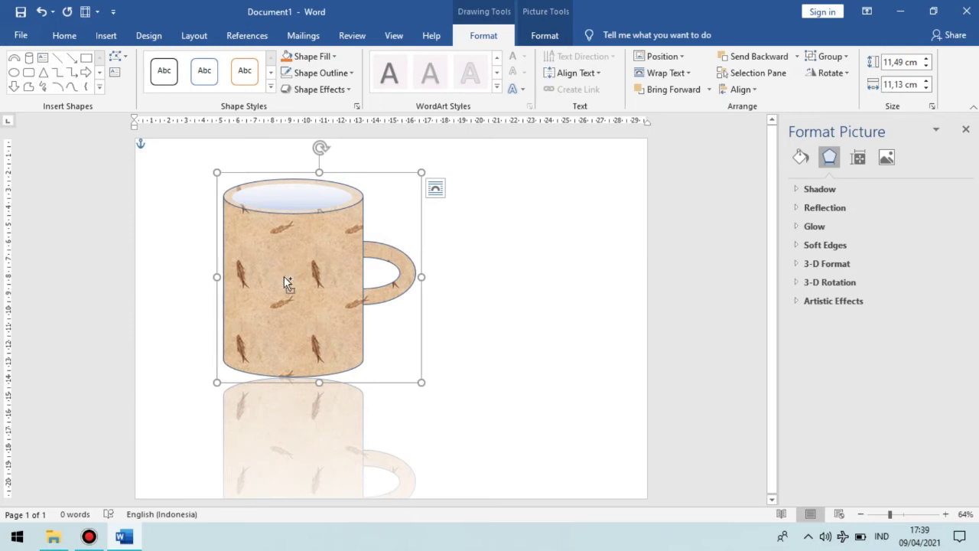
click(287, 201)
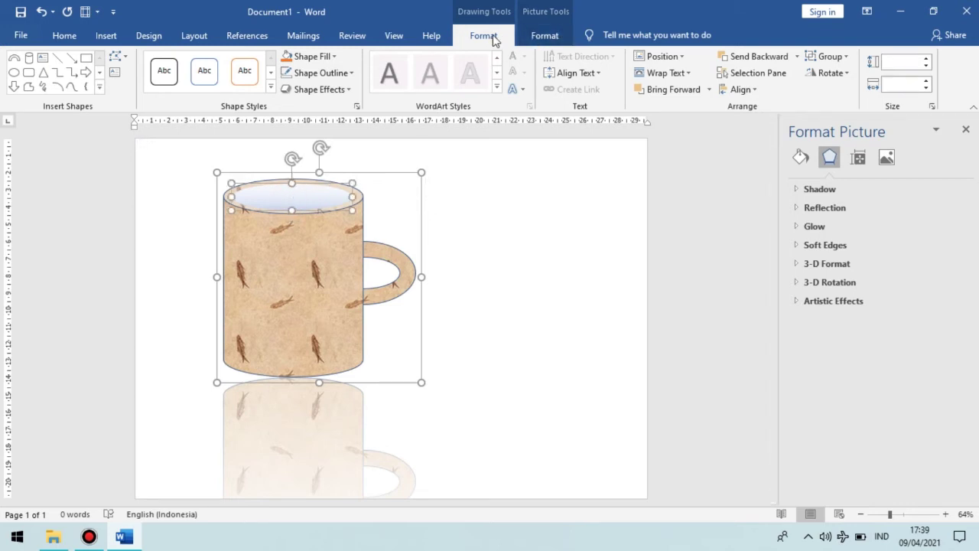
click(822, 58)
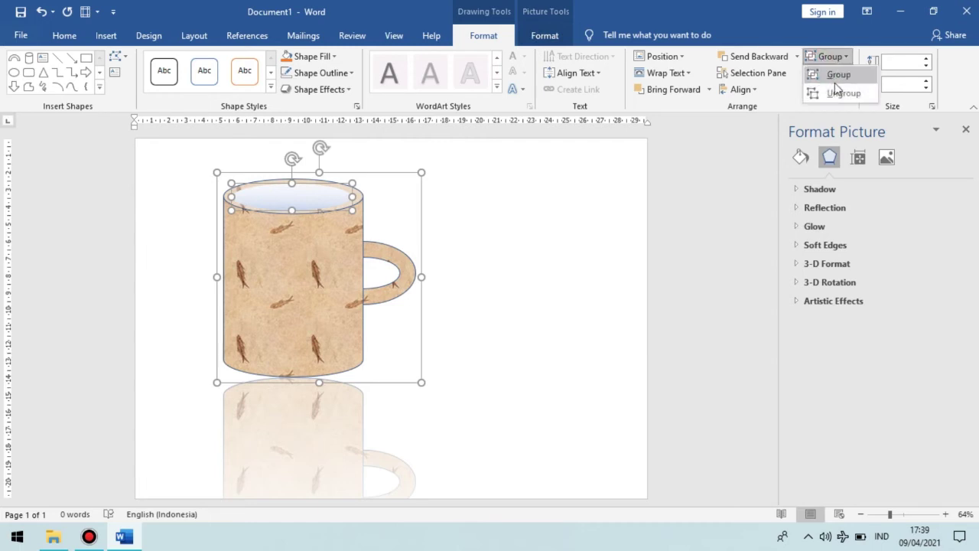
click(833, 74)
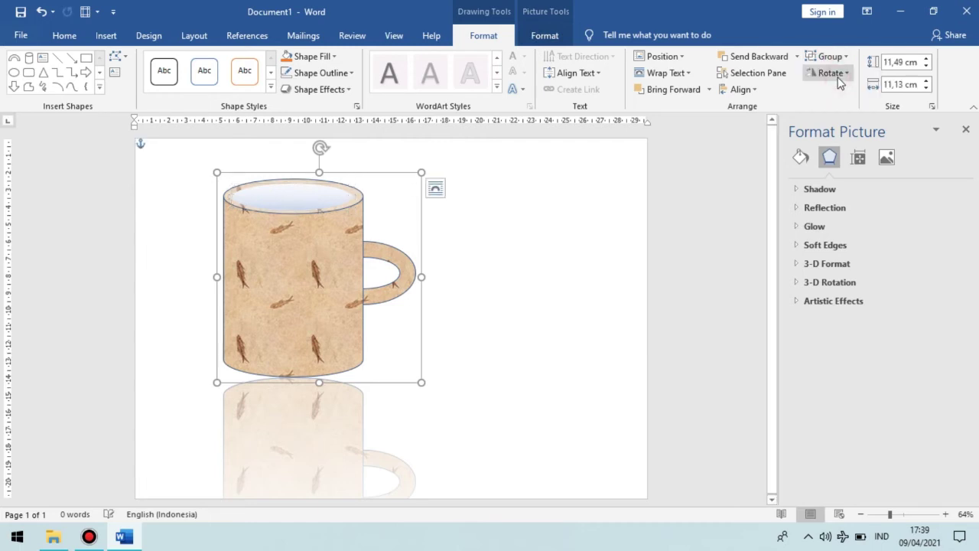
click(298, 282)
Select the whole mug group and copy-paste it to duplicate the mug.
click(411, 260)
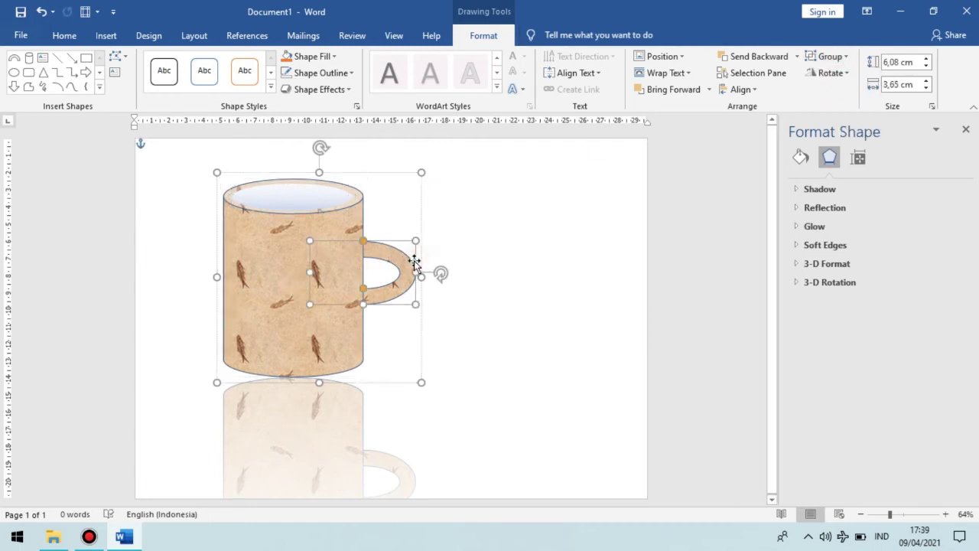
click(391, 211)
click(317, 258)
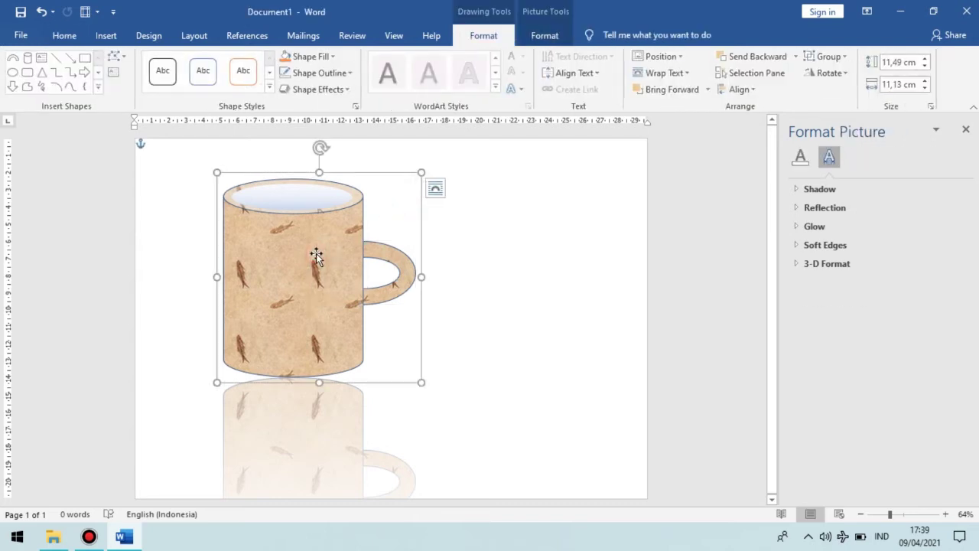
key(ctrl+c)
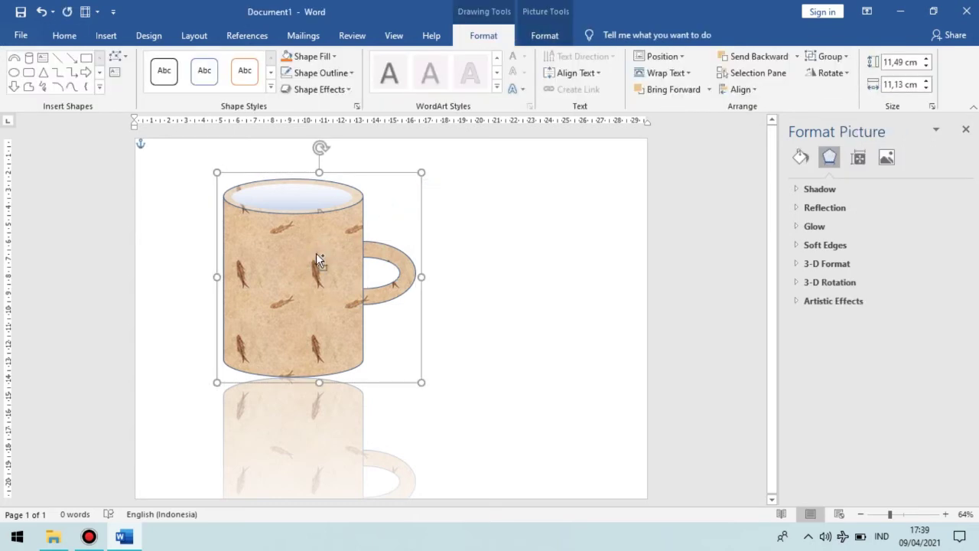
key(ctrl+v)
key(ctrl+v)
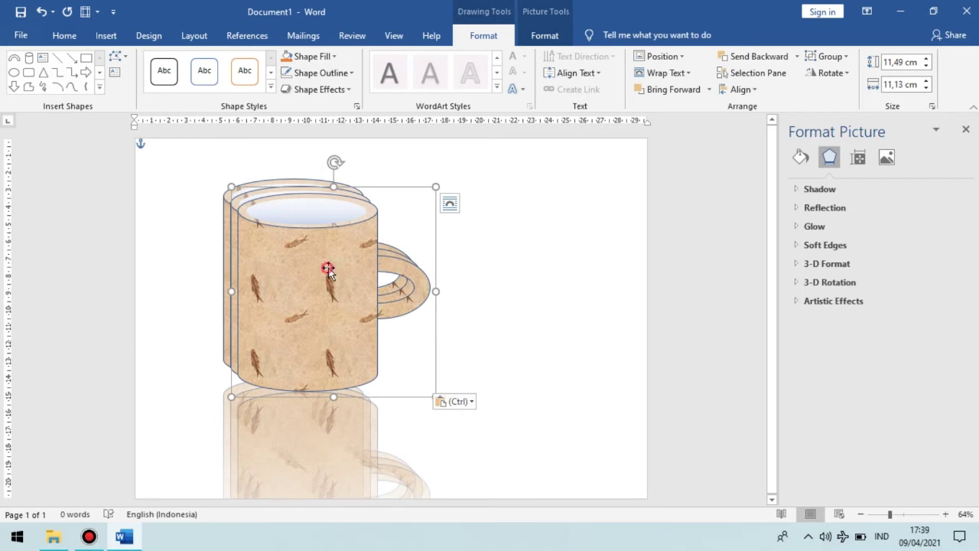
Arrange the mug copies, delete the extra one, and place the two mugs side by side.
mouse_move(328, 269)
mouse_down()
mouse_move(577, 239)
mouse_move(515, 239)
mouse_up()
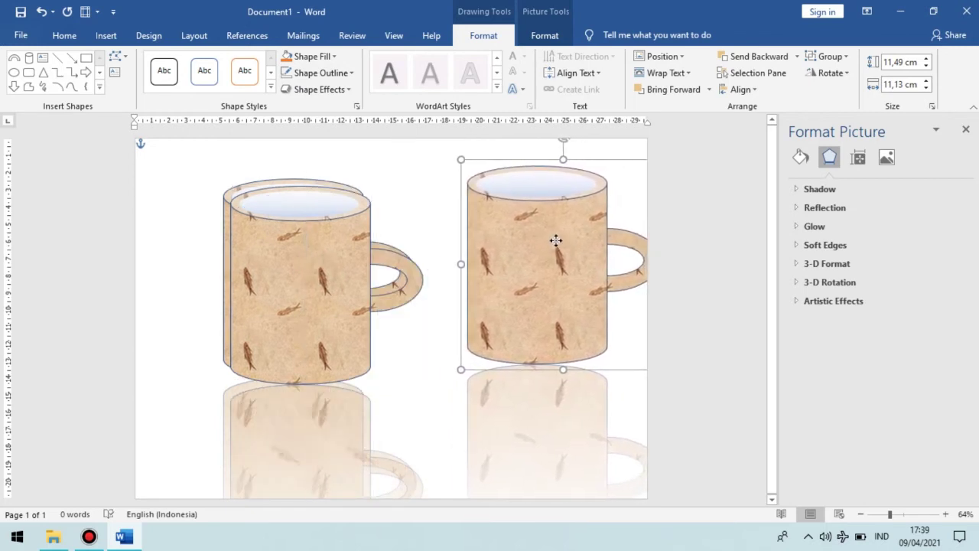
drag(324, 271, 383, 267)
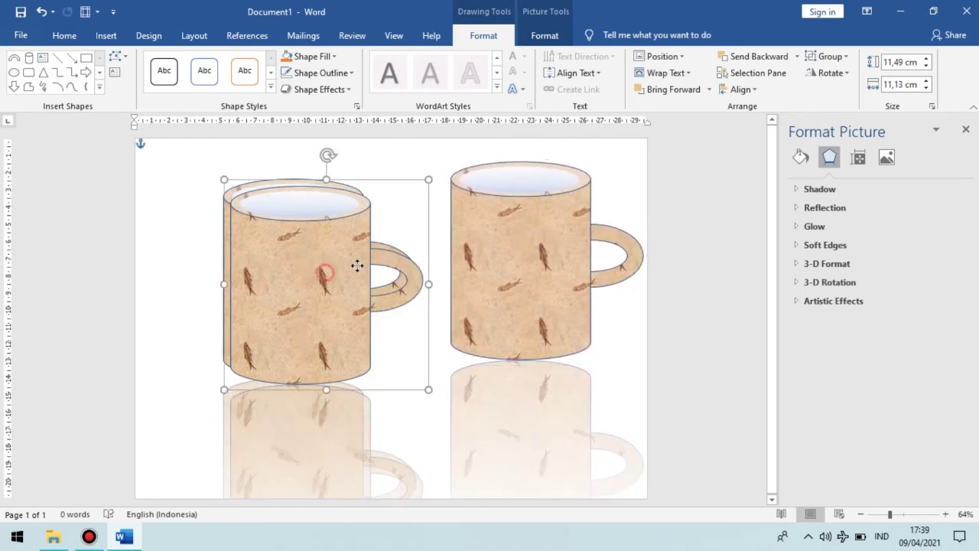
drag(268, 260, 184, 234)
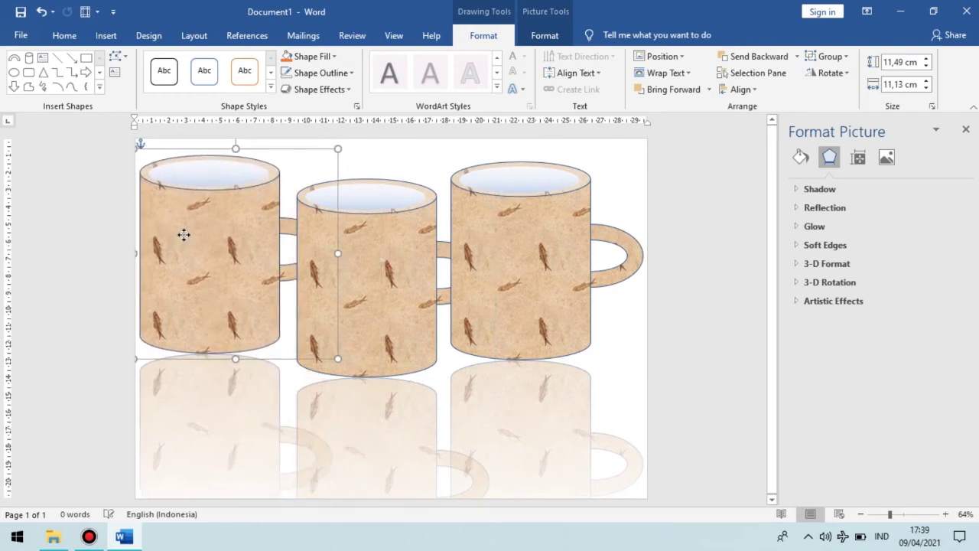
drag(358, 284, 366, 250)
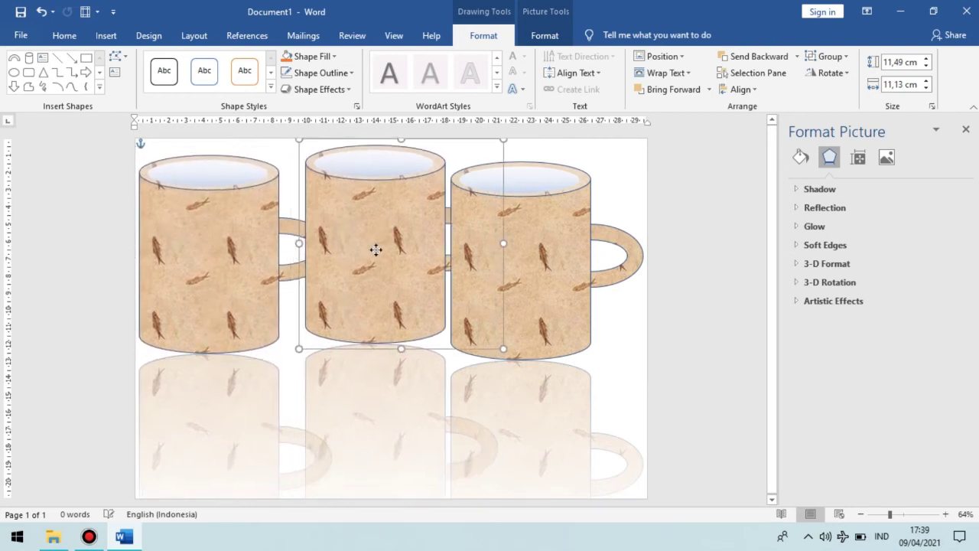
drag(535, 260, 580, 243)
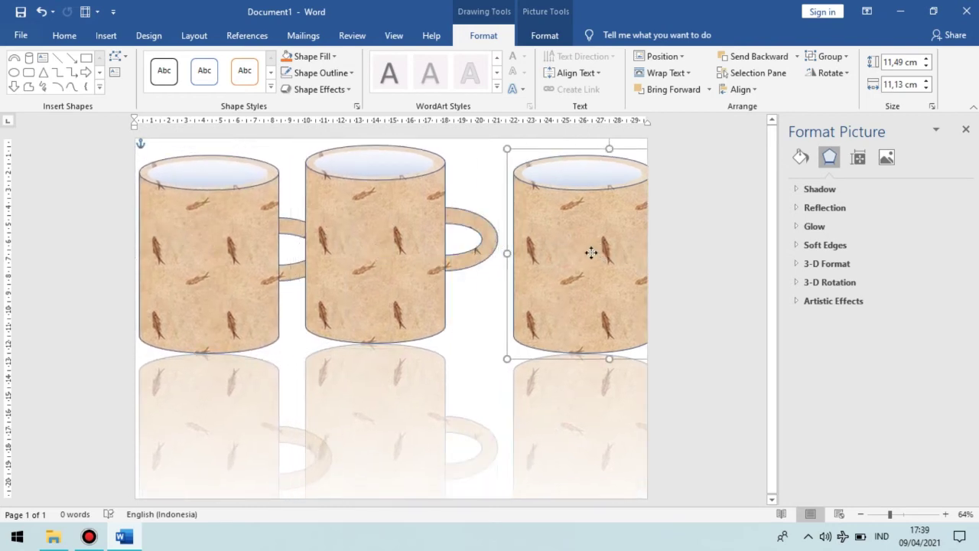
key(Delete)
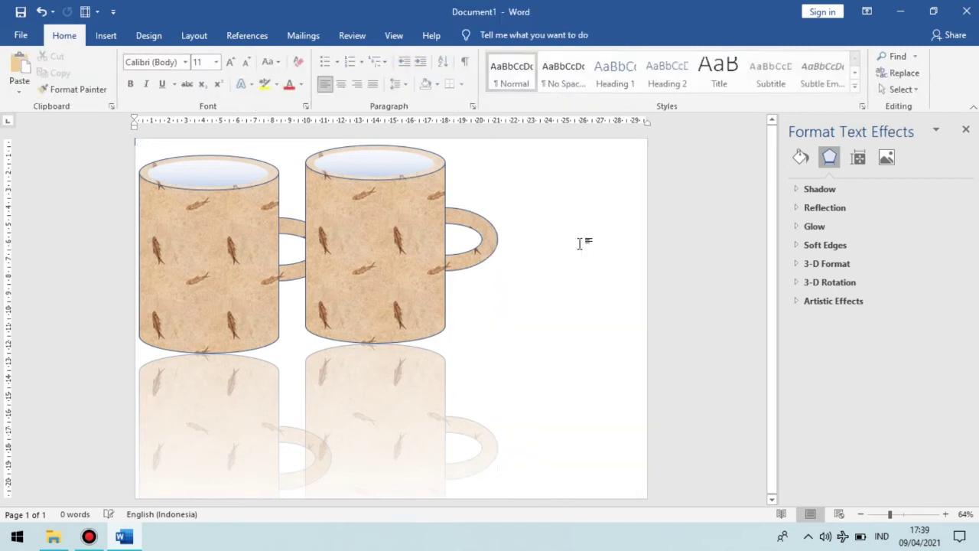
mouse_move(417, 241)
mouse_down()
mouse_move(467, 241)
mouse_move(483, 251)
mouse_up()
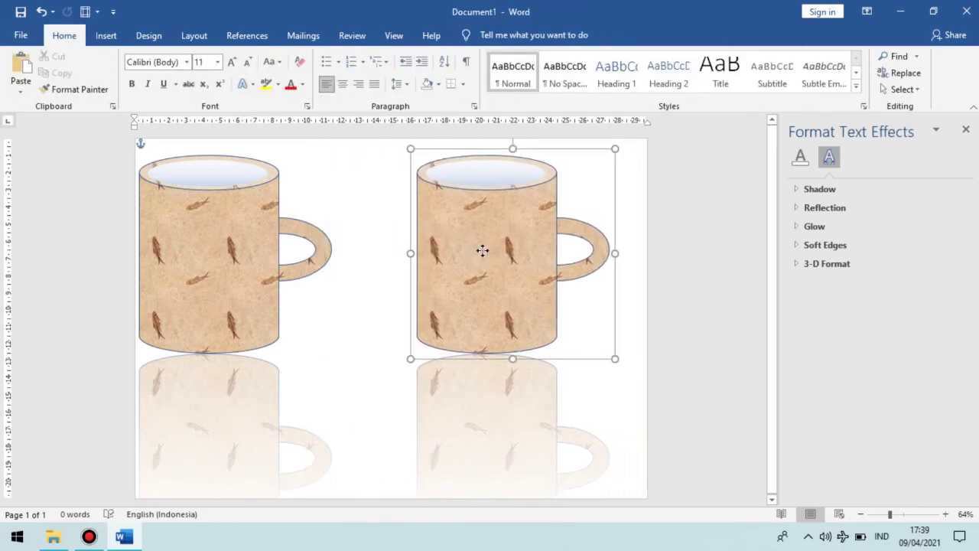
drag(208, 245, 277, 246)
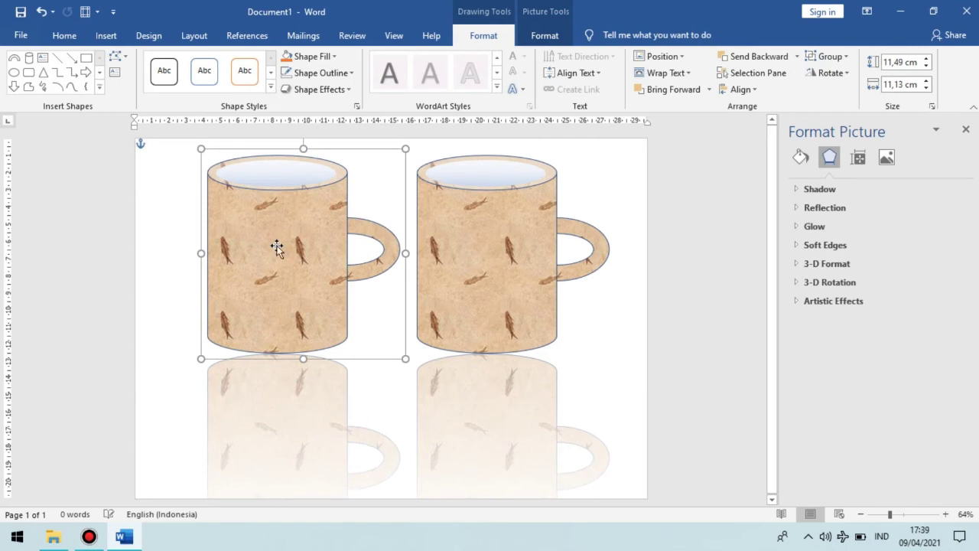
click(593, 366)
click(489, 271)
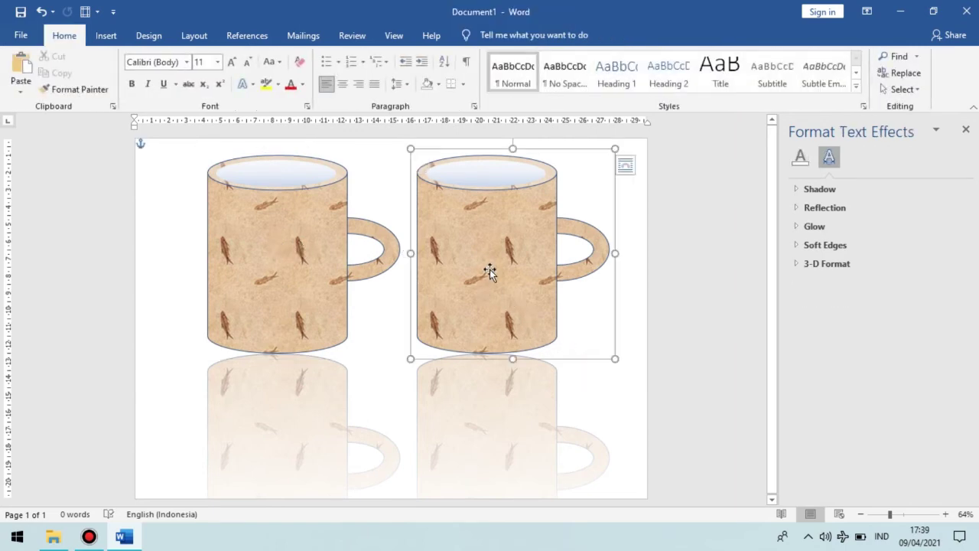
Check the network status from the taskbar, then select the left mug for formatting.
click(640, 290)
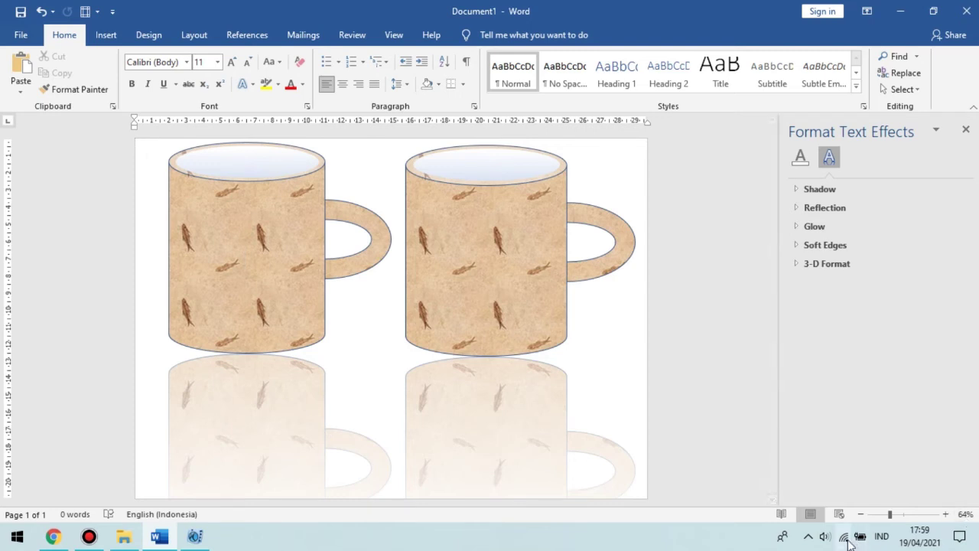
click(845, 537)
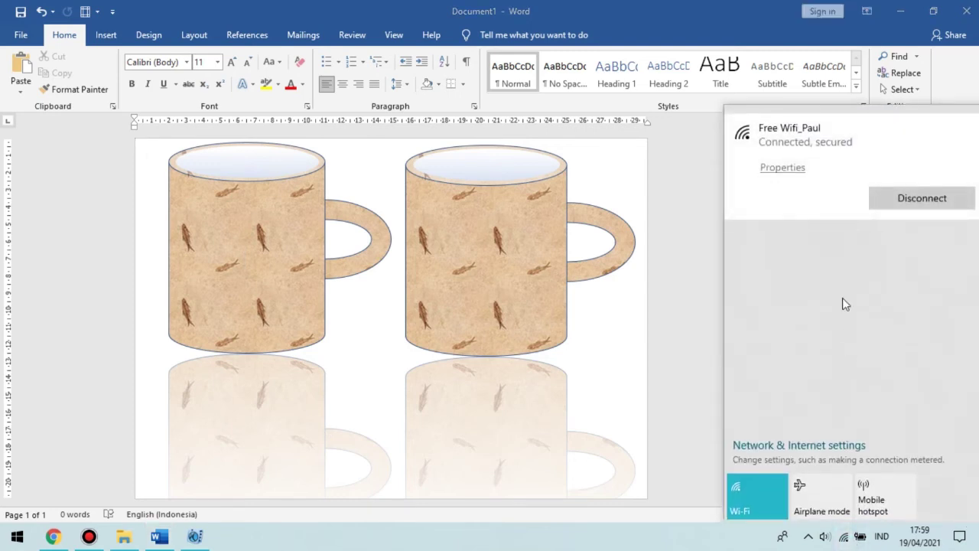
click(698, 334)
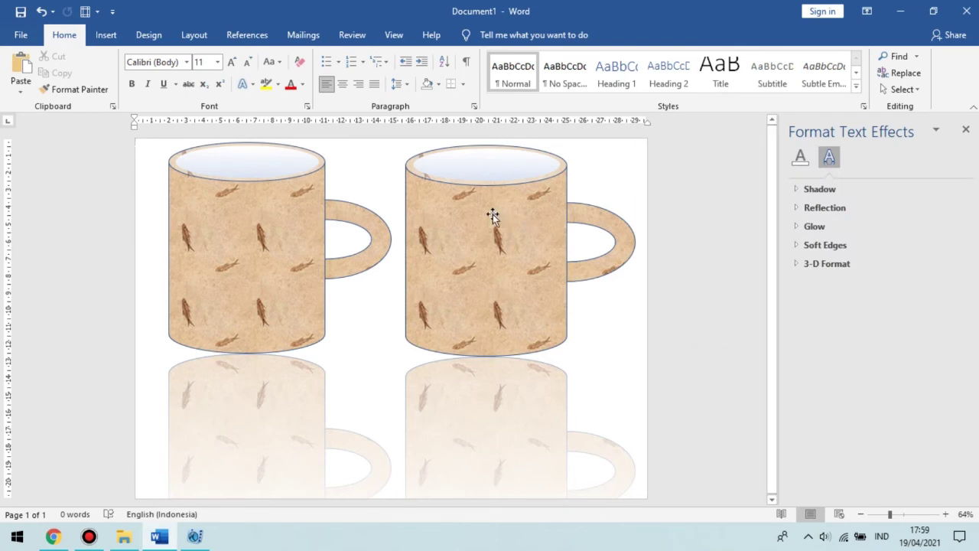
click(290, 236)
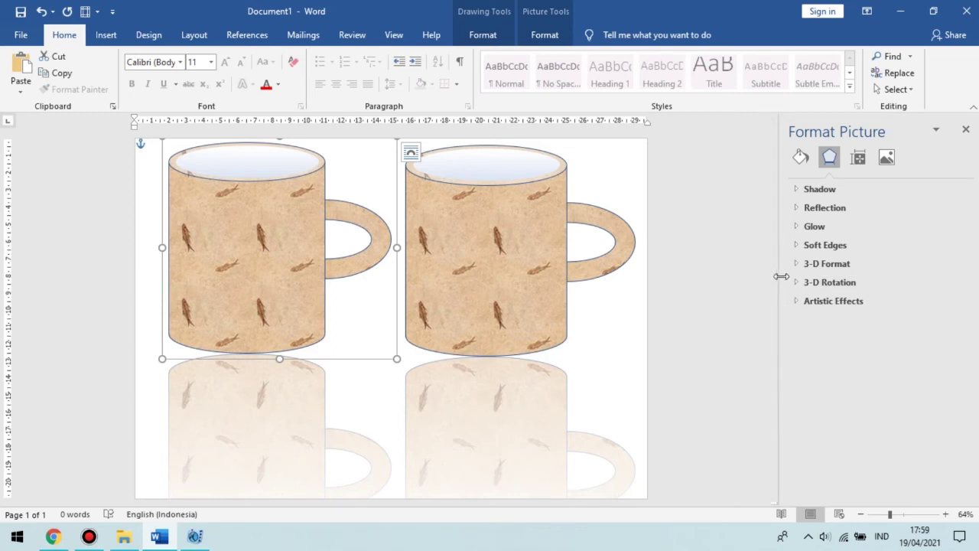
Give the left mug a picture fill using the Word logo image from a file.
click(800, 160)
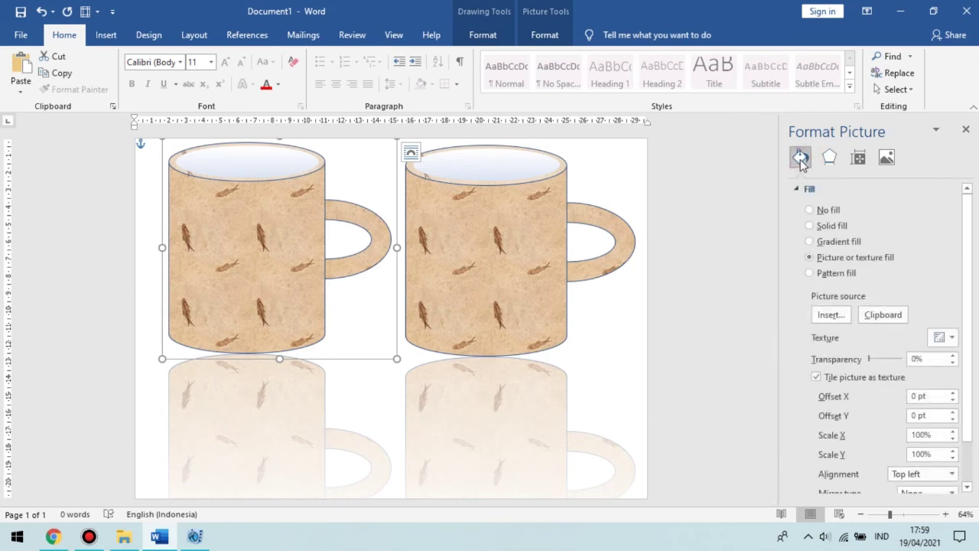
click(809, 257)
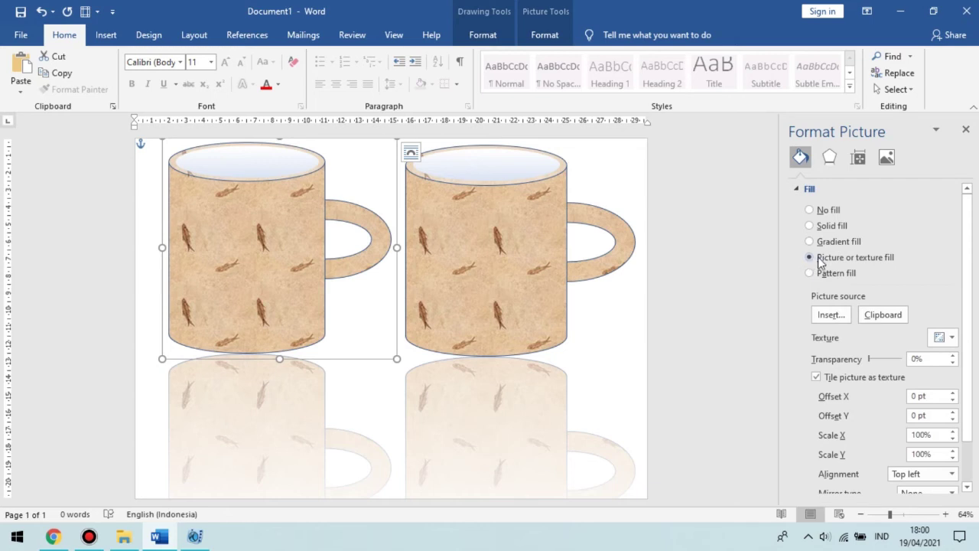
click(829, 317)
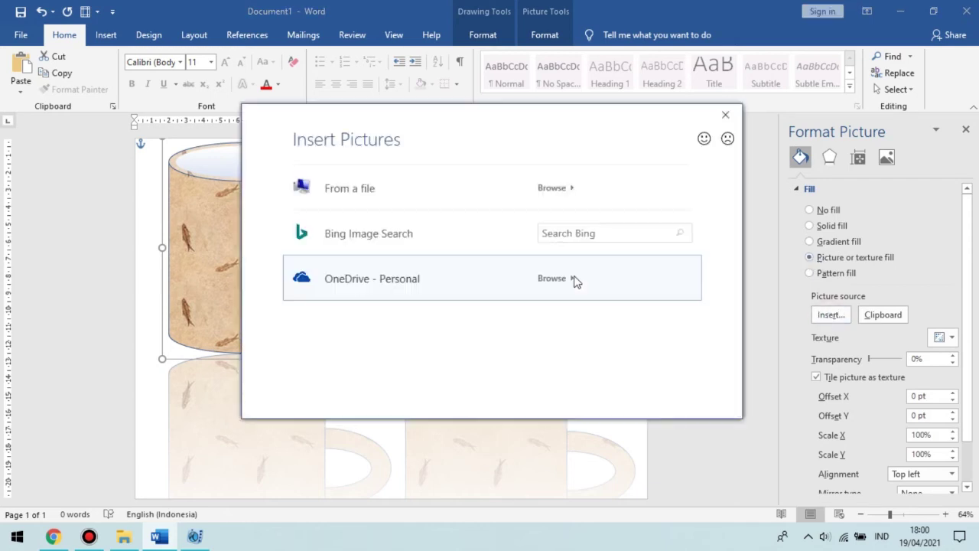
click(551, 191)
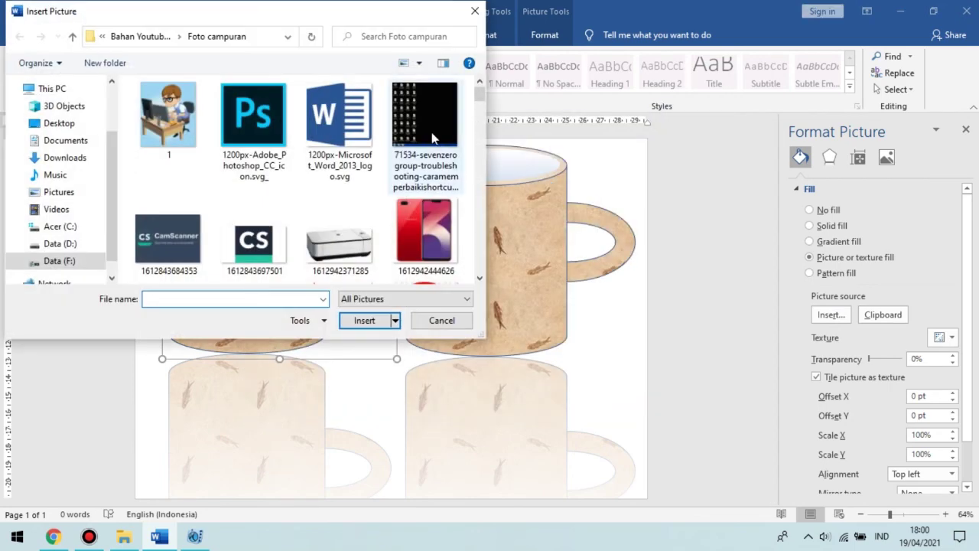
drag(481, 98, 481, 131)
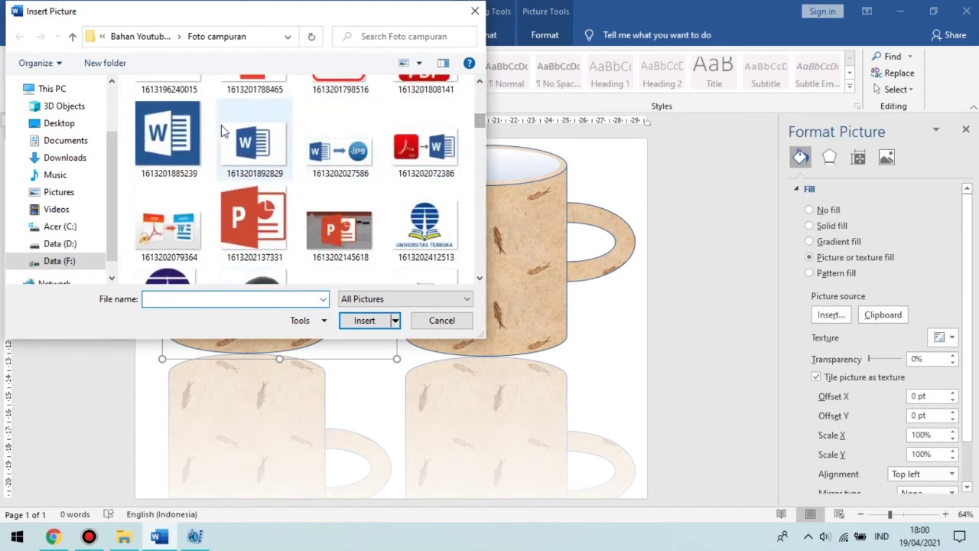
click(184, 139)
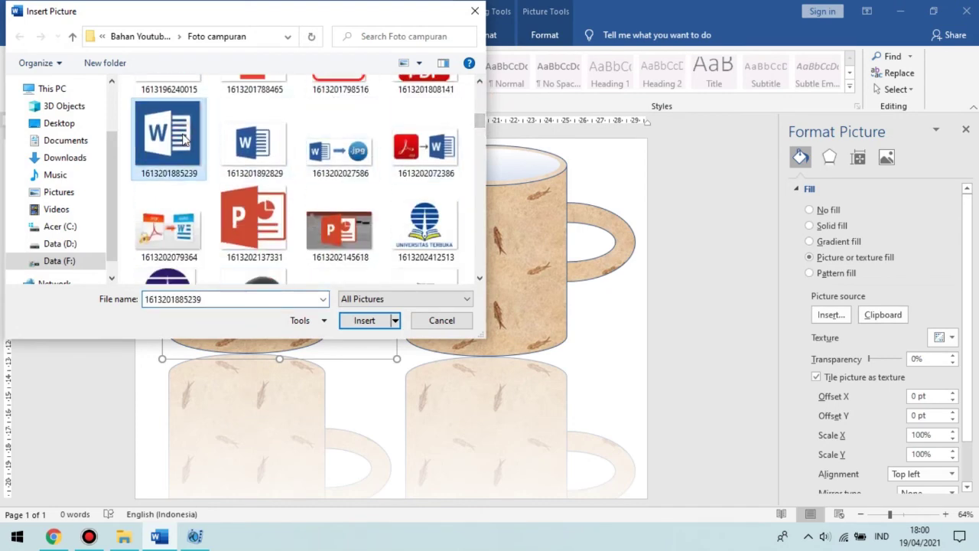
click(373, 320)
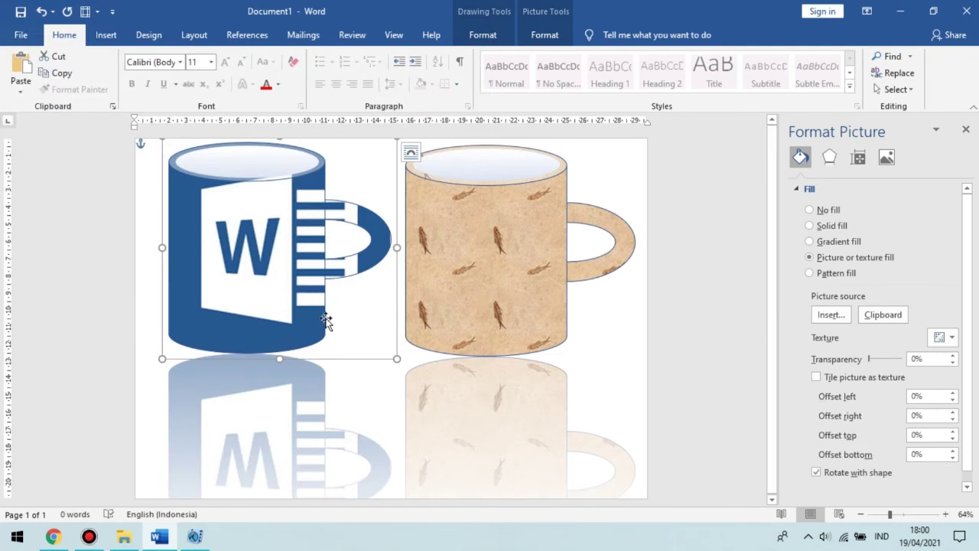
click(375, 382)
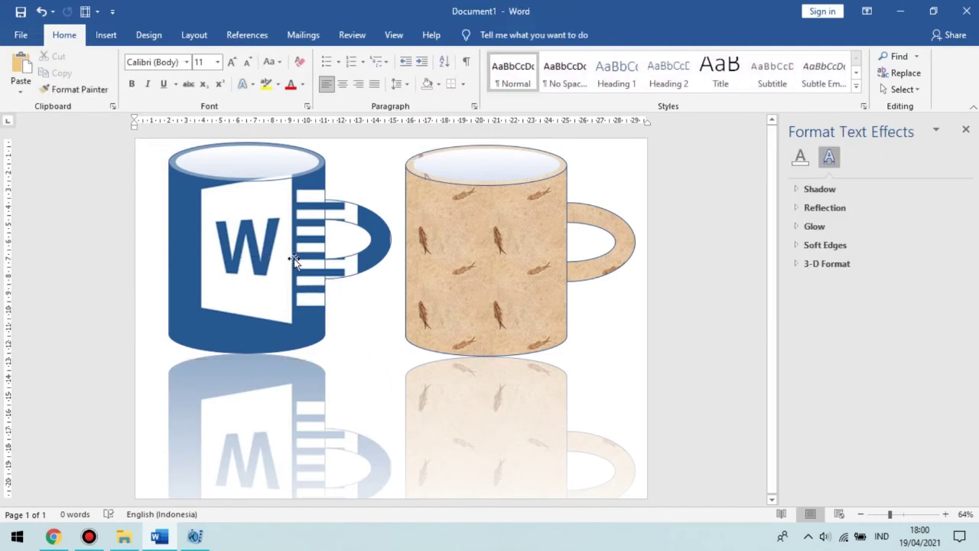
Give the right mug a picture fill using the youtube-logo image from a file.
click(497, 285)
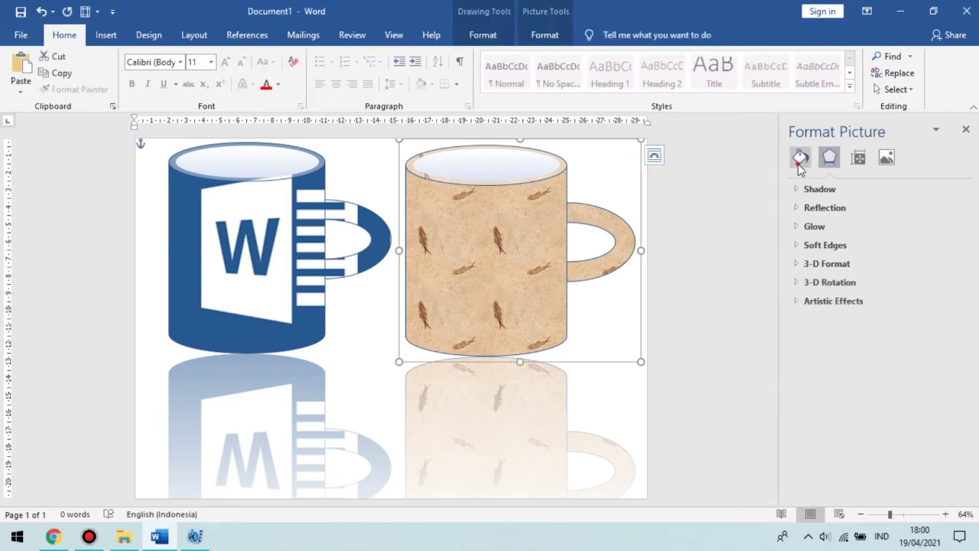
click(800, 156)
click(810, 259)
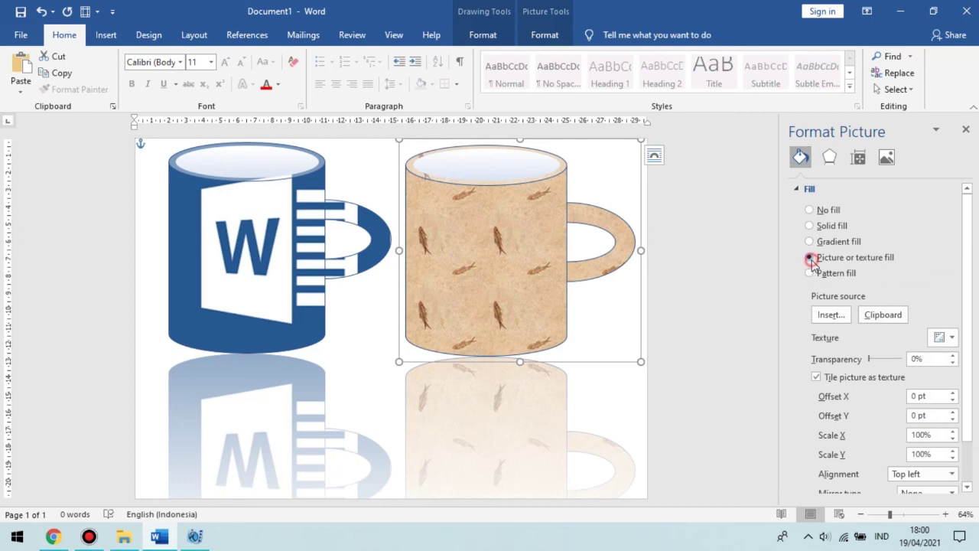
click(832, 316)
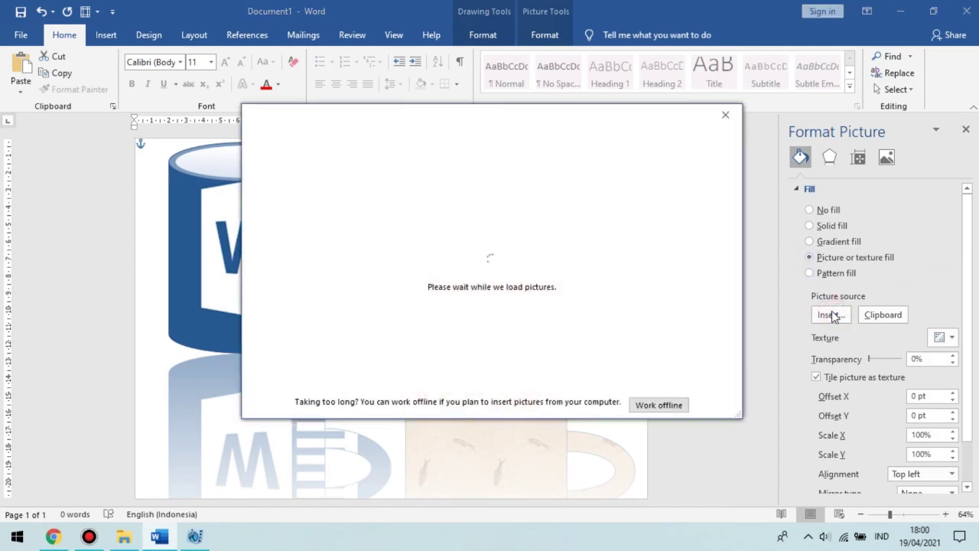
click(562, 189)
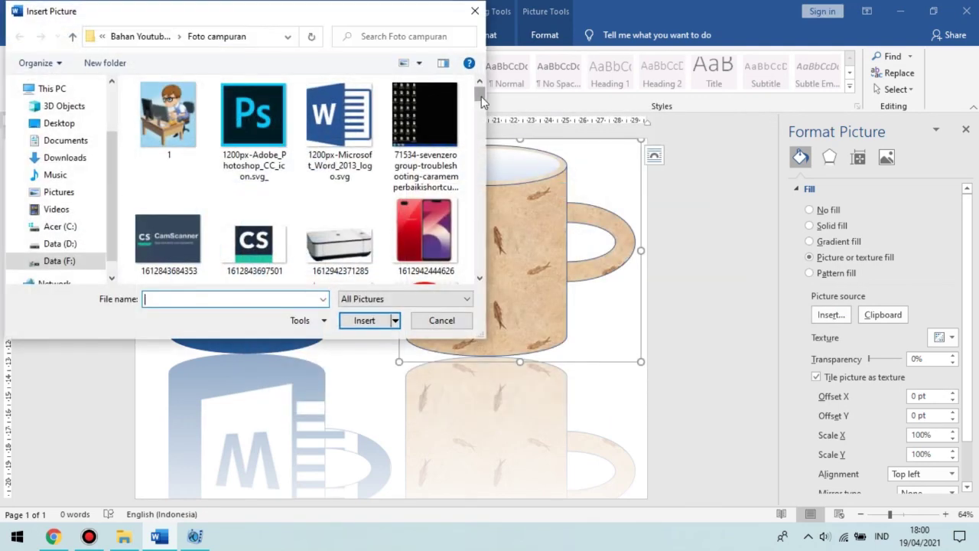
drag(477, 99, 480, 176)
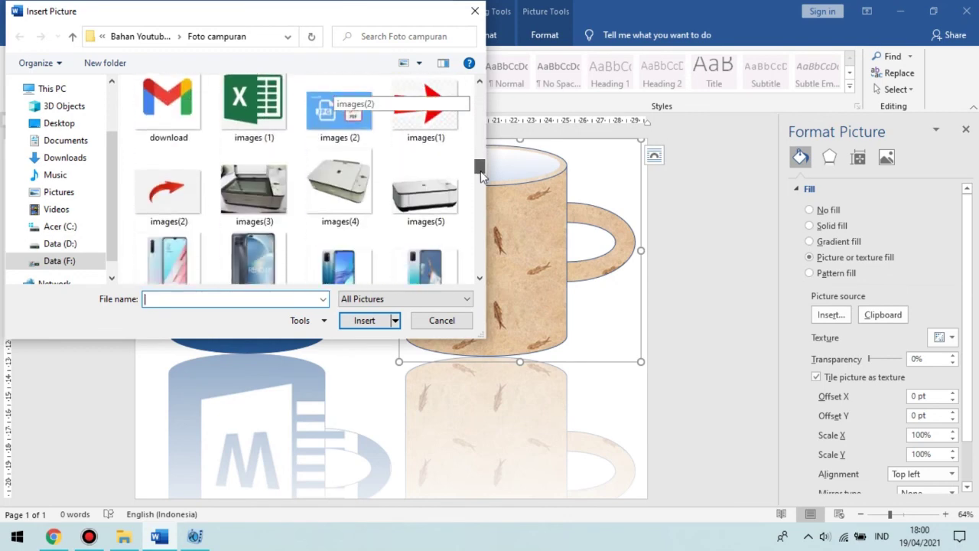
drag(480, 174, 487, 210)
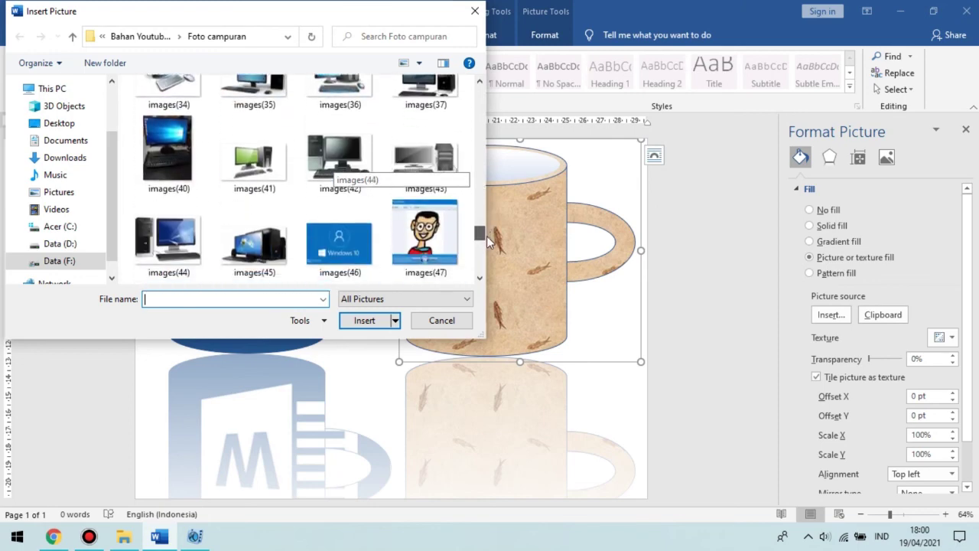
drag(487, 210, 483, 276)
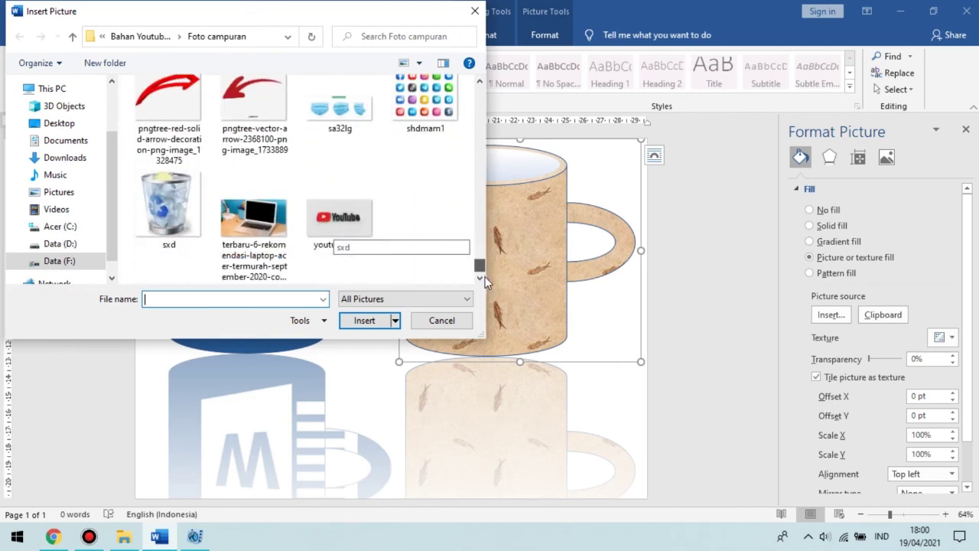
drag(484, 276, 484, 268)
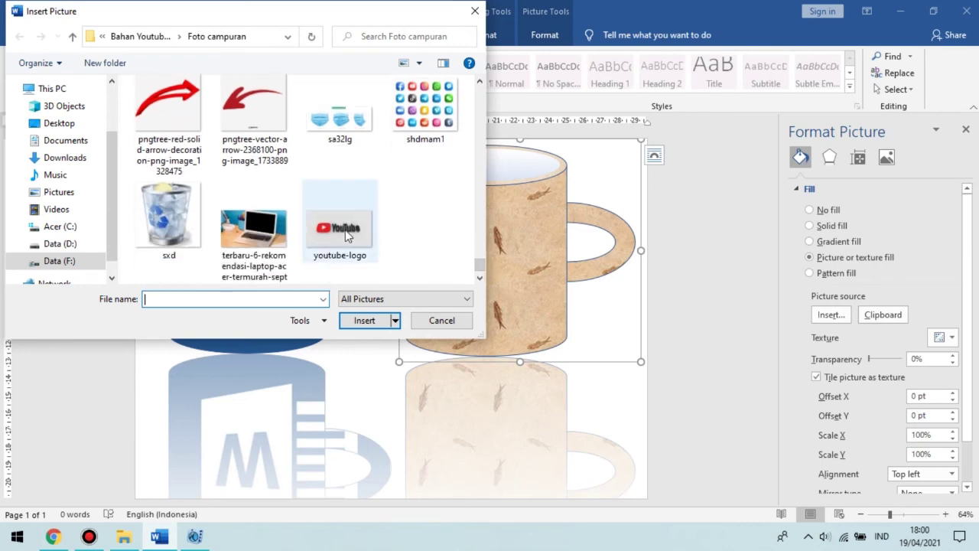
click(345, 230)
click(374, 320)
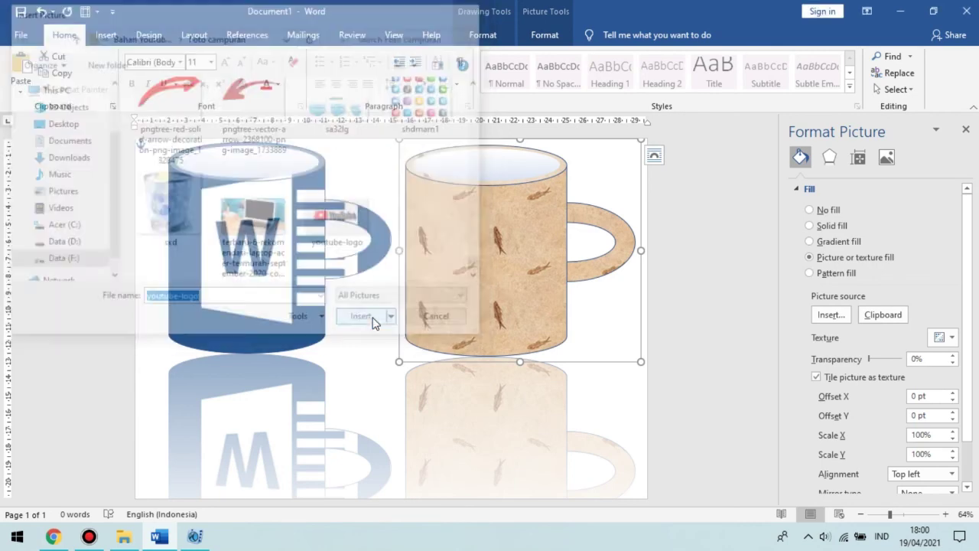
click(619, 312)
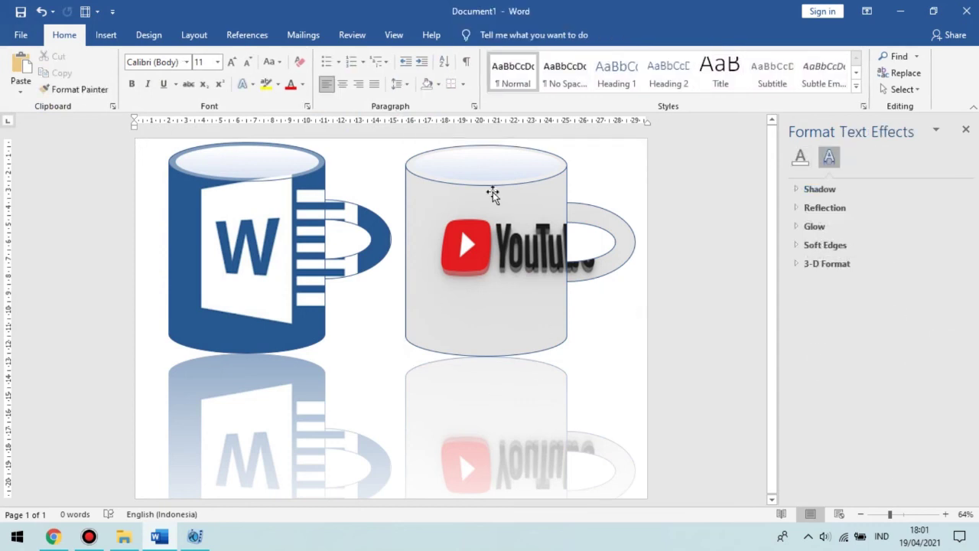